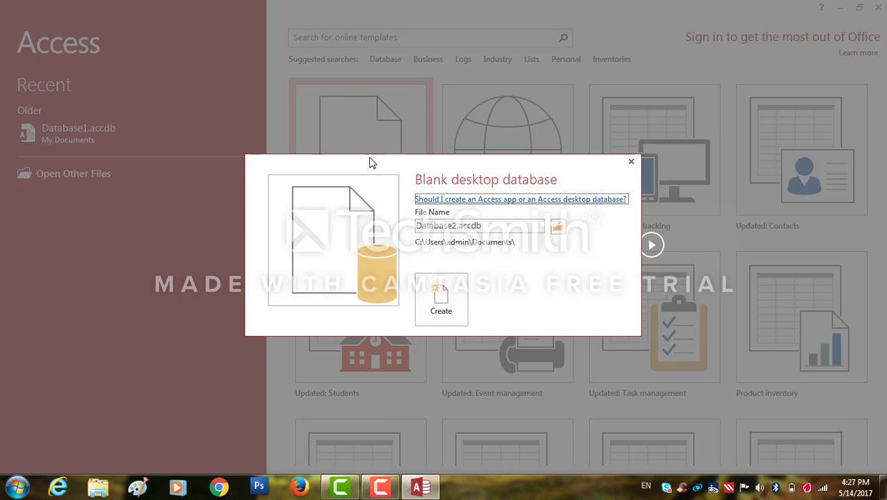
# Name the blank desktop database Student and create it
pyautogui.click(456, 222)
pyautogui.click(456, 222)
pyautogui.moveTo(456, 222); pyautogui.dragTo(420, 222)
pyautogui.press('BackSpace')
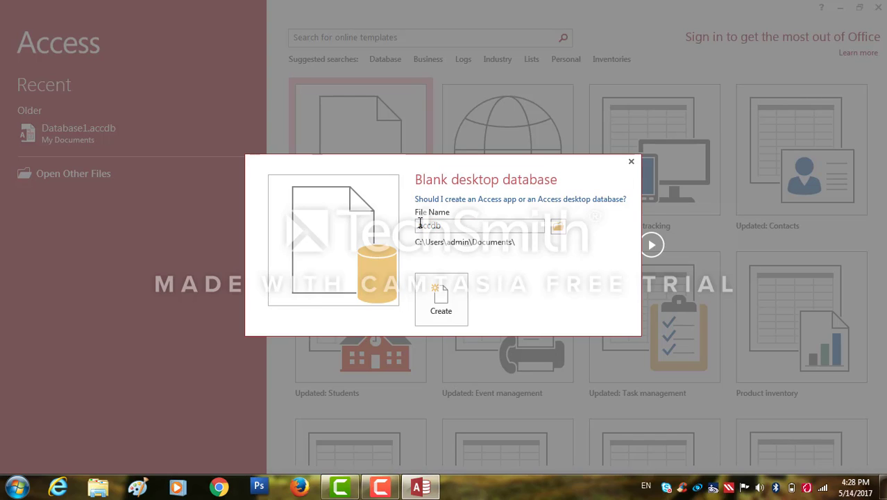
pyautogui.write('Studne')
pyautogui.press('BackSpace')
pyautogui.press('BackSpace')
pyautogui.write('ent')
pyautogui.press('Return')
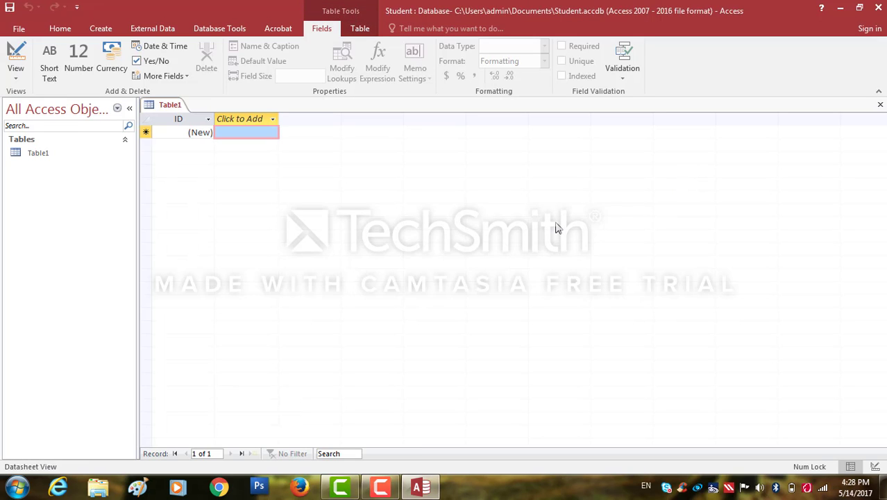
# Add a Short Text field named NAME after the ID field of Table1
pyautogui.click(240, 119)
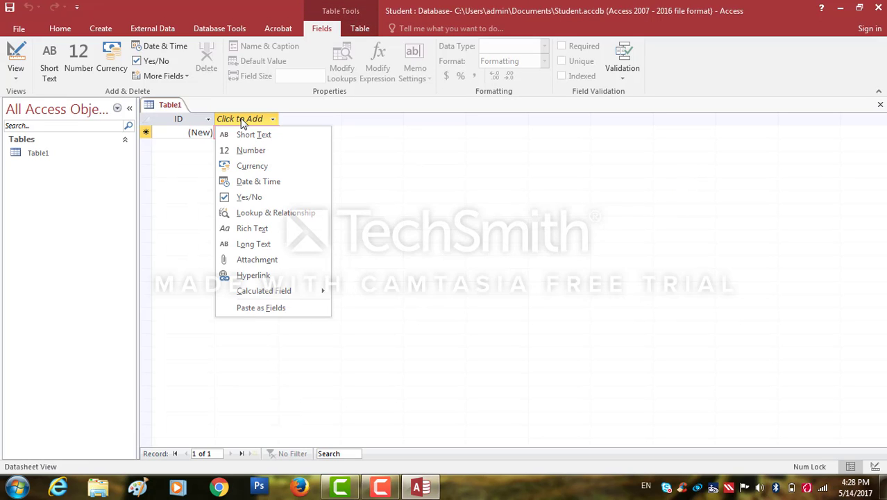
pyautogui.click(240, 119)
pyautogui.click(240, 119)
pyautogui.click(243, 134)
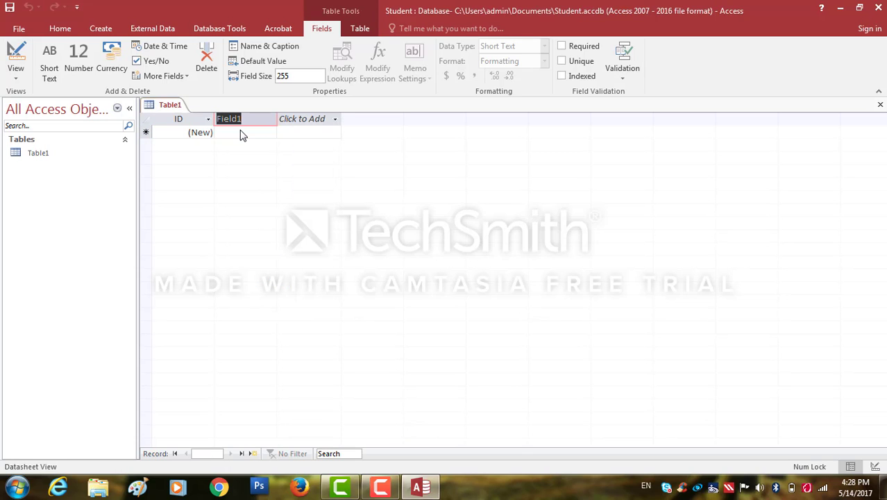
pyautogui.write('ro')
pyautogui.press('BackSpace')
pyautogui.press('BackSpace')
pyautogui.press('capslock')
pyautogui.write('NAME')
# Add two Short Text fields named CLASS and SECTION after the NAME field
pyautogui.click(304, 120)
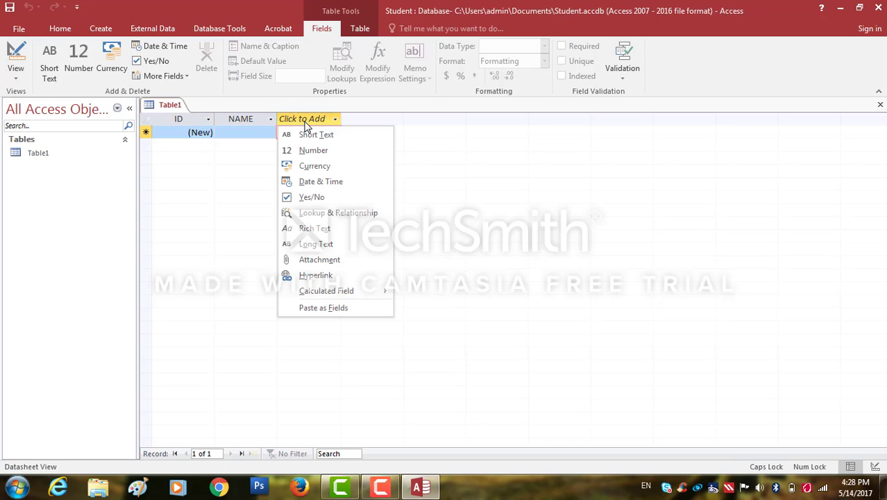
pyautogui.click(306, 135)
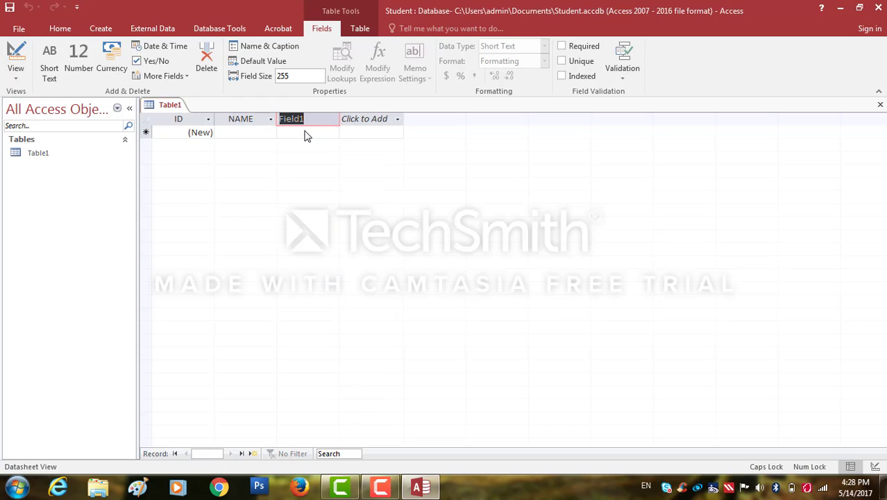
pyautogui.write('CLASS')
pyautogui.click(359, 122)
pyautogui.click(364, 134)
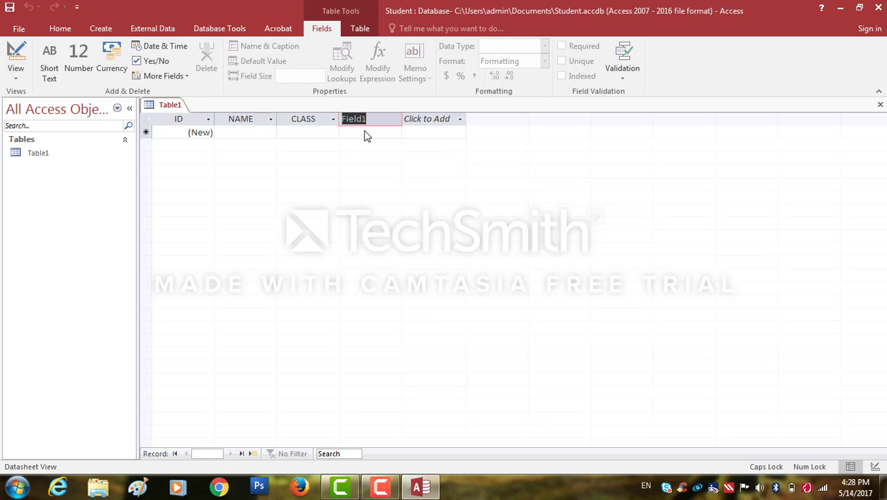
pyautogui.write('SECTION')
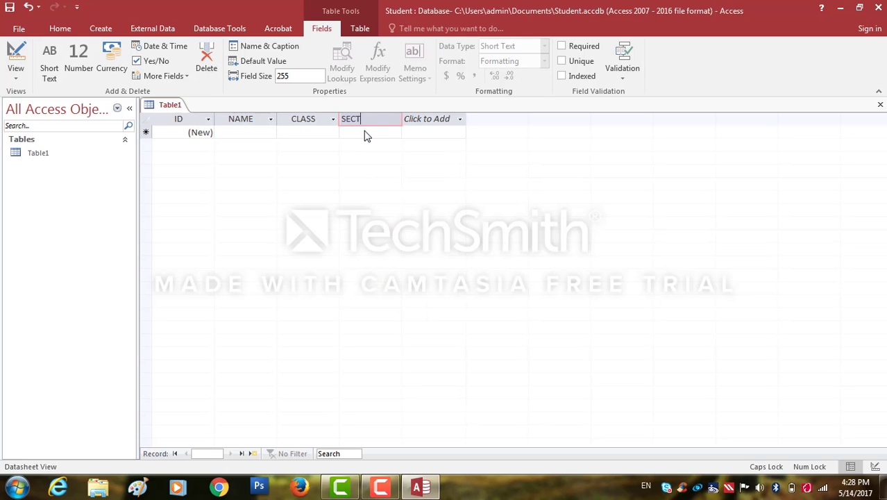
# Add a Short Text field named GENDER after the SECTION field
pyautogui.click(440, 123)
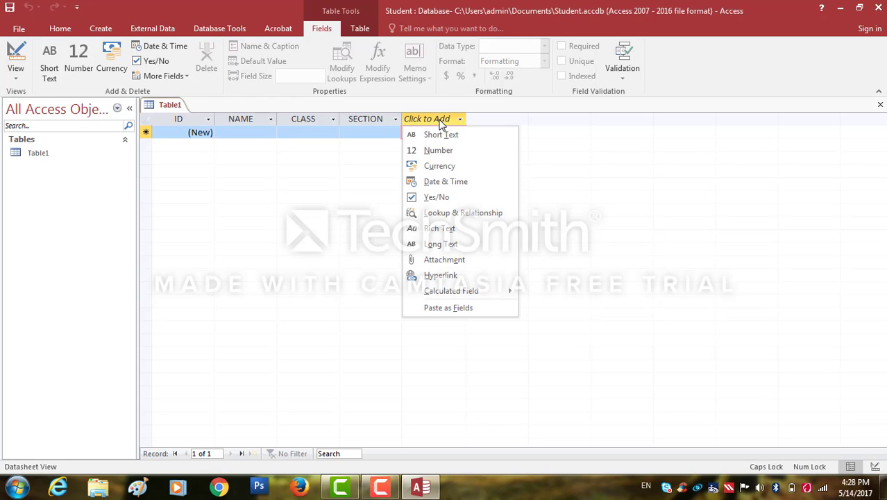
pyautogui.click(442, 135)
pyautogui.write('GENDE')
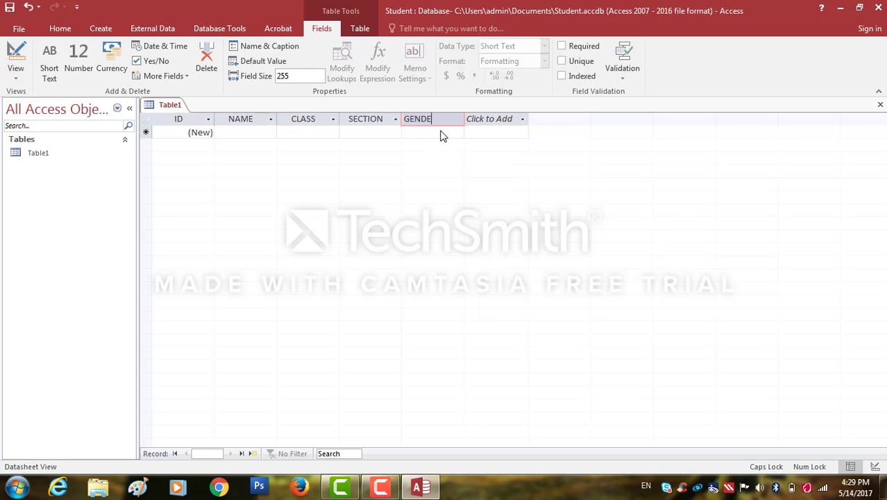
pyautogui.write('R')
# Add two Number fields named PHYSICS and CHEMISTRY after the GENDER field
pyautogui.click(494, 121)
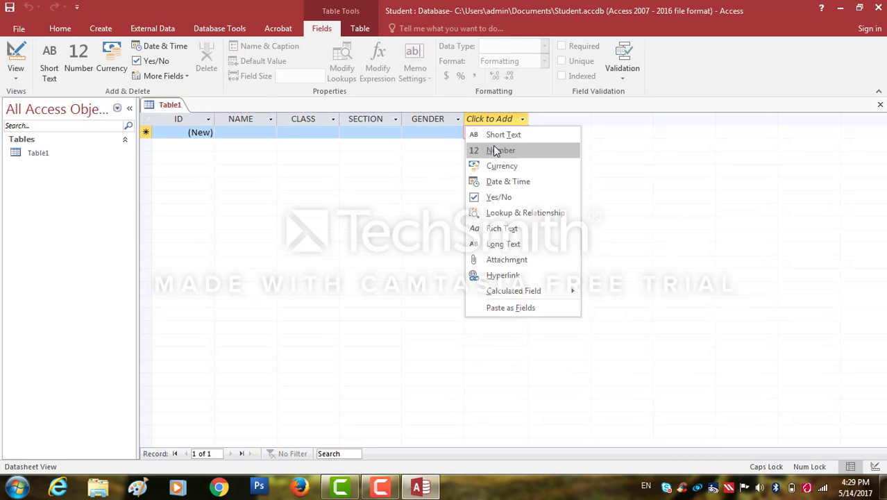
pyautogui.click(494, 152)
pyautogui.write('PHY')
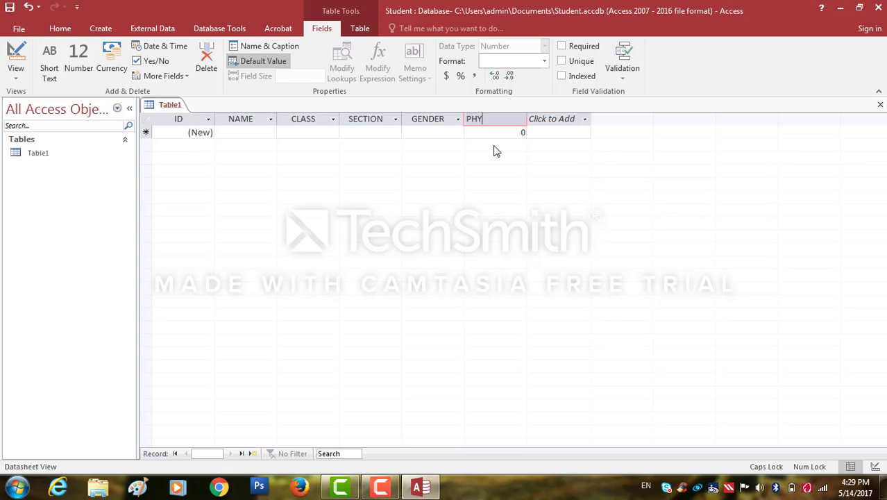
pyautogui.write('SICS')
pyautogui.click(551, 120)
pyautogui.click(559, 151)
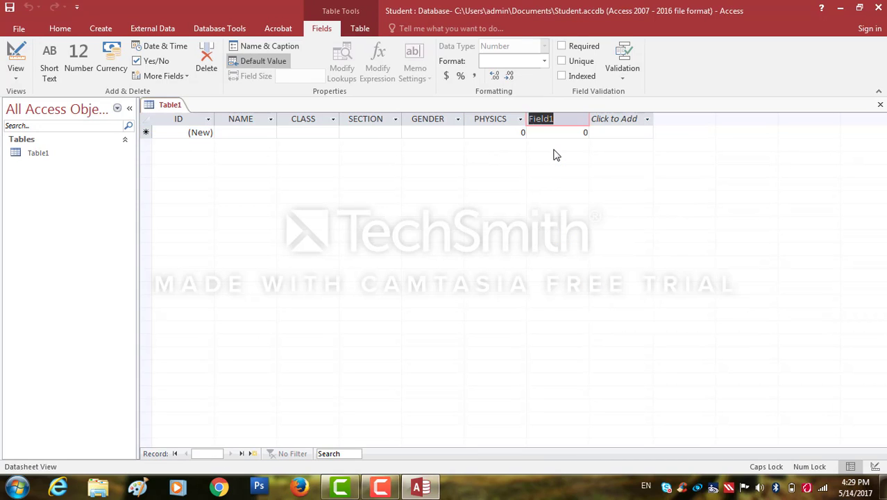
pyautogui.write('CHEMISTRY')
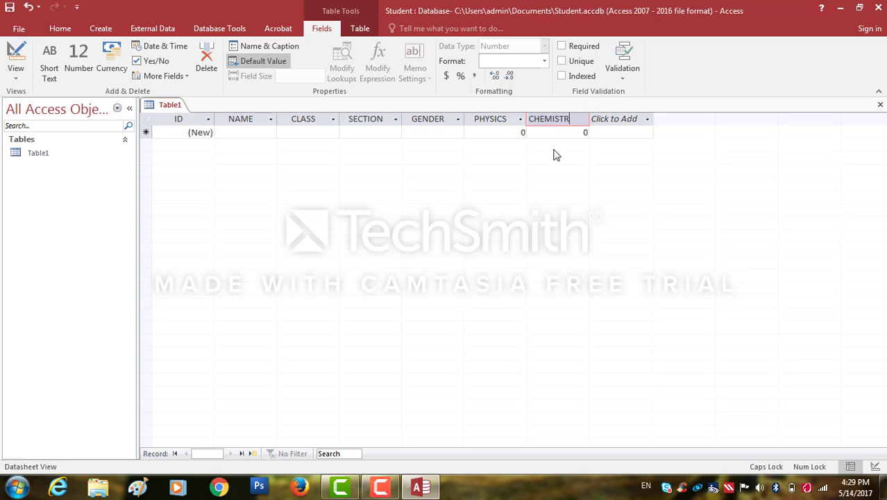
# Add two Number fields named ENGLISH and MATHS after the CHEMISTRY field
pyautogui.click(617, 121)
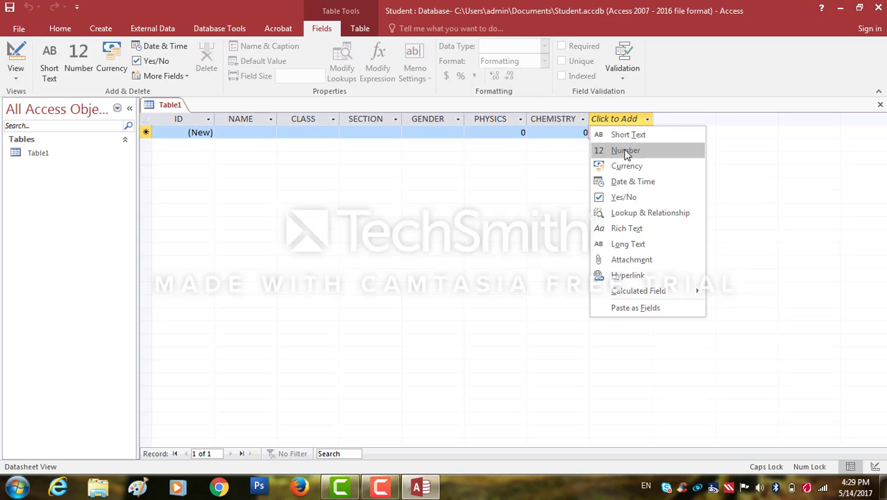
pyautogui.click(624, 151)
pyautogui.write('ENG')
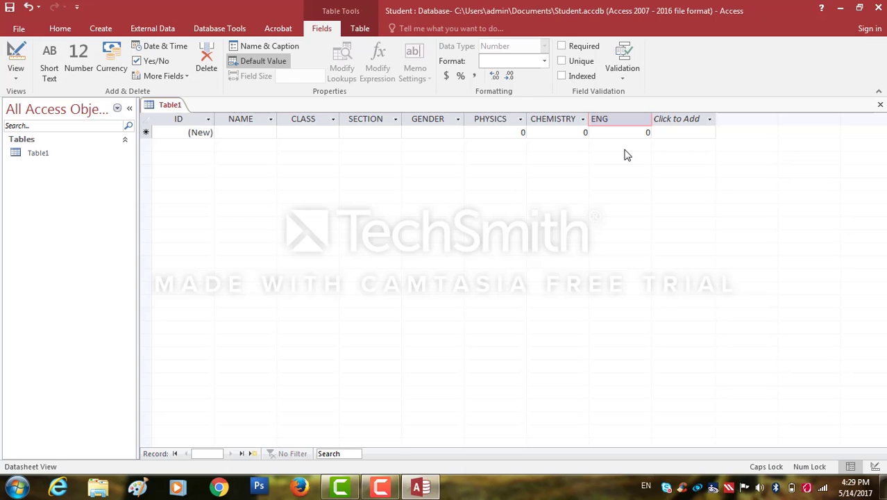
pyautogui.write('LISH')
pyautogui.click(676, 122)
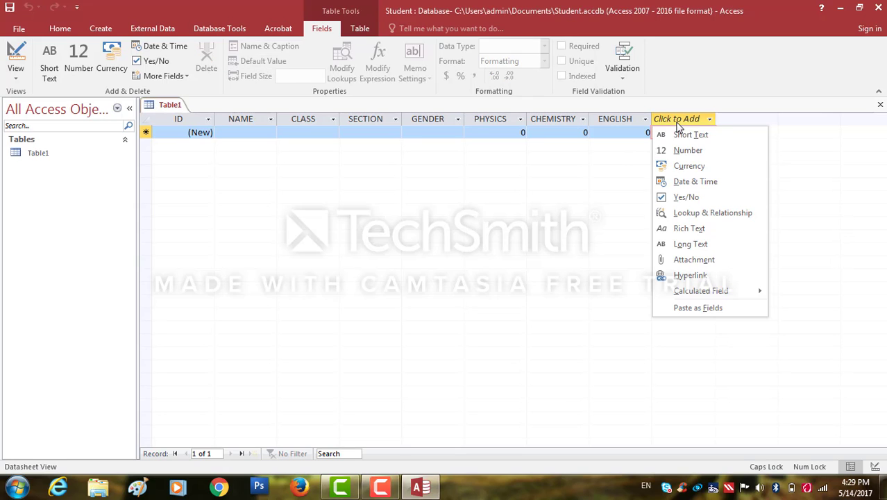
pyautogui.click(680, 150)
pyautogui.write('MA')
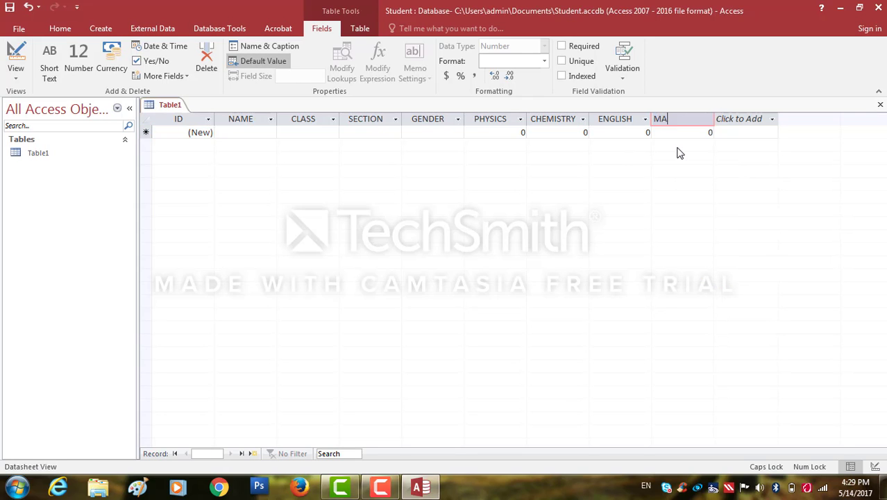
pyautogui.write('THS')
# Add a Number field named BIOLOGY after the MATHS field
pyautogui.click(734, 123)
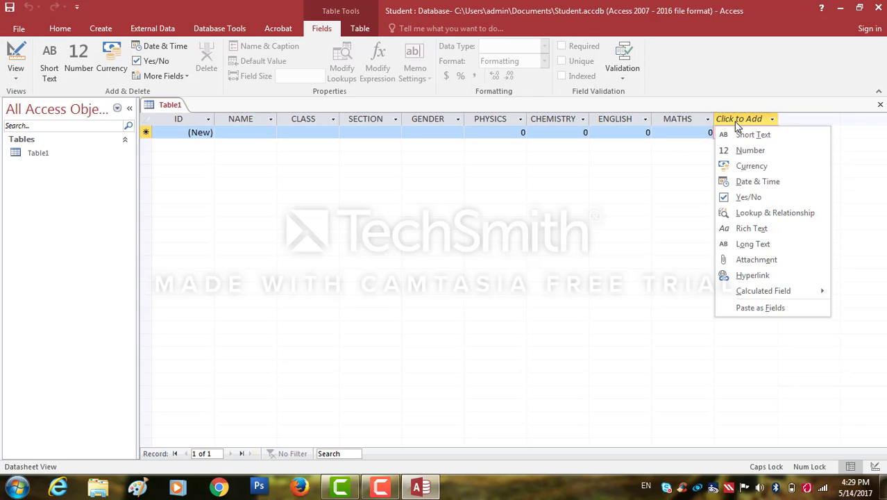
pyautogui.click(741, 152)
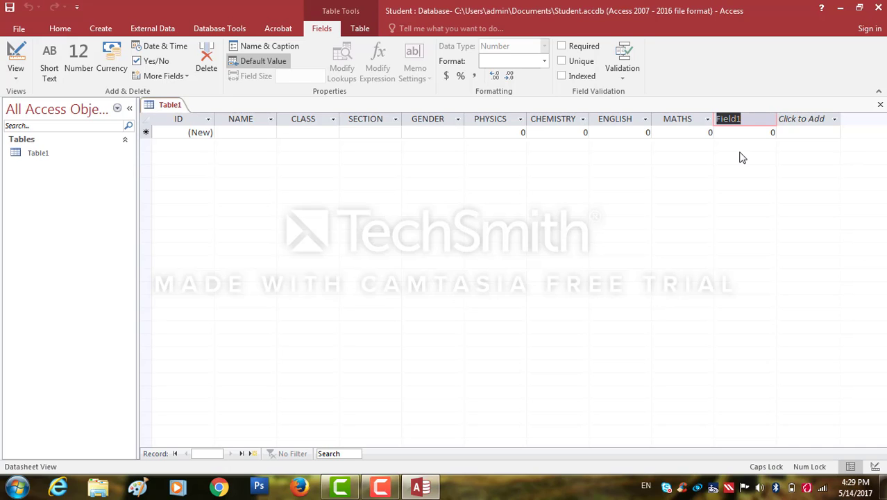
pyautogui.write('BIOLOGY')
# In the first record, enter the student's name, class VIII, section A and gender FEMALE
pyautogui.click(250, 132)
pyautogui.click(249, 132)
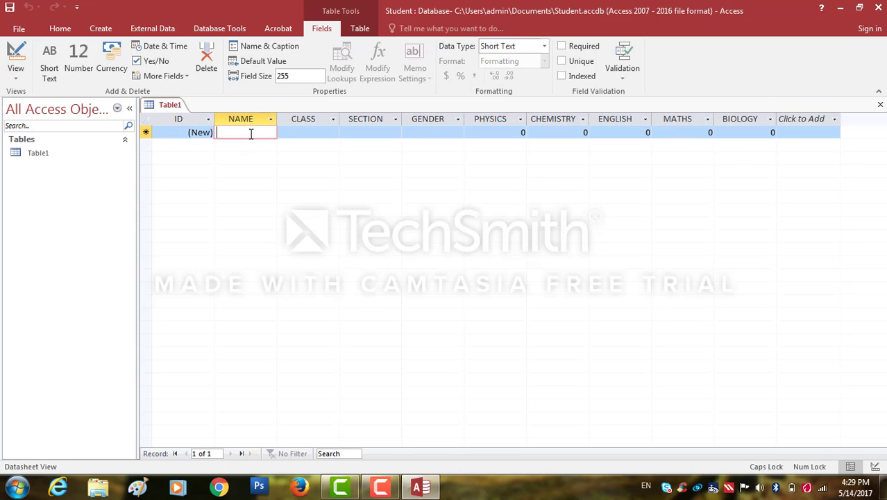
pyautogui.write('NEHA')
pyautogui.press('Tab')
pyautogui.write('VII')
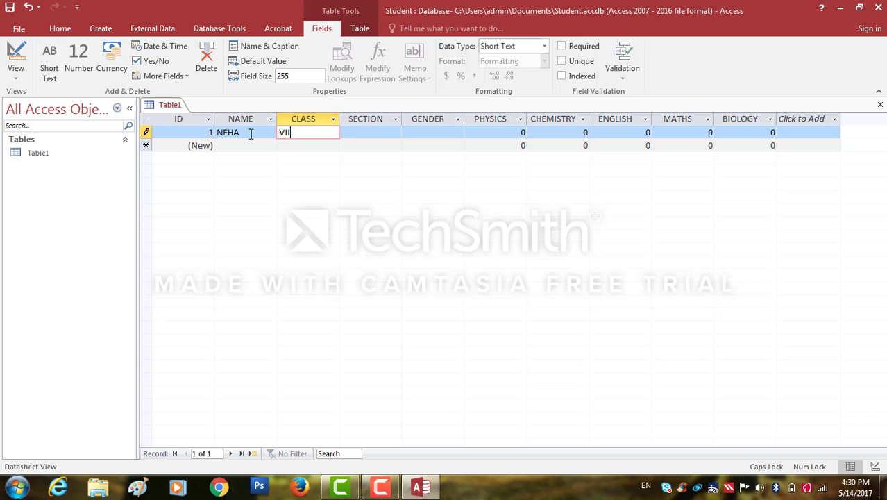
pyautogui.write('I')
pyautogui.press('Tab')
pyautogui.write('A')
pyautogui.press('Tab')
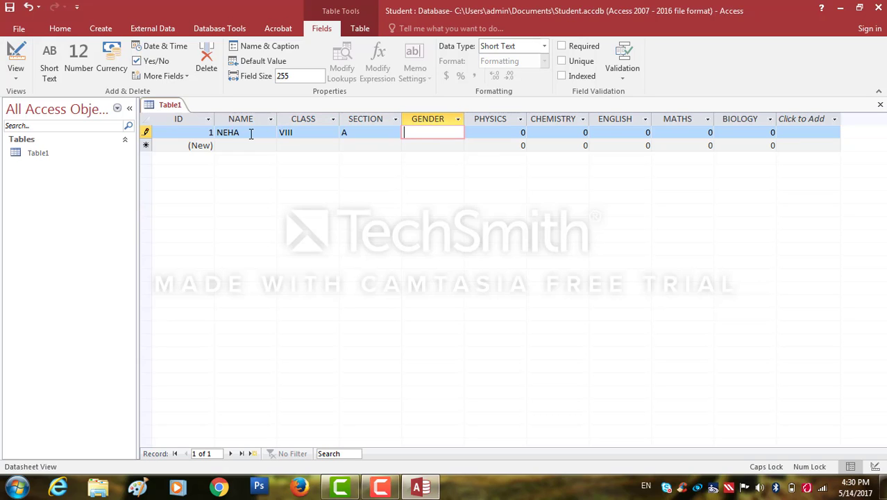
pyautogui.write('FEMALE')
pyautogui.press('Tab')
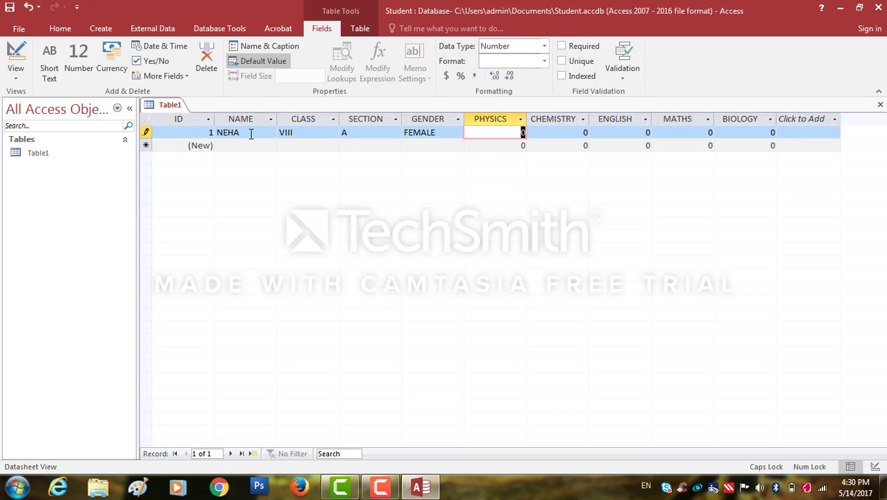
# Fill in the first record's marks: Physics 25, Chemistry 30, English 30, Maths 25 and Biology 27
pyautogui.write('25')
pyautogui.press('Tab')
pyautogui.write('30')
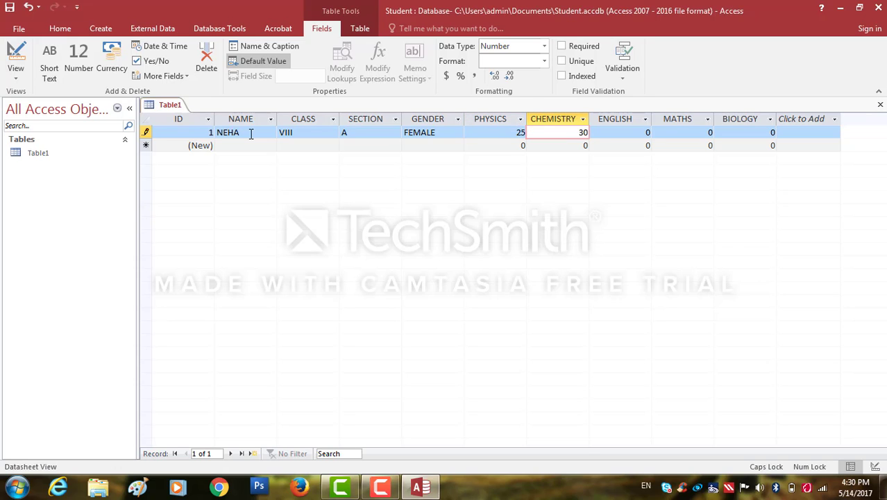
pyautogui.press('Tab')
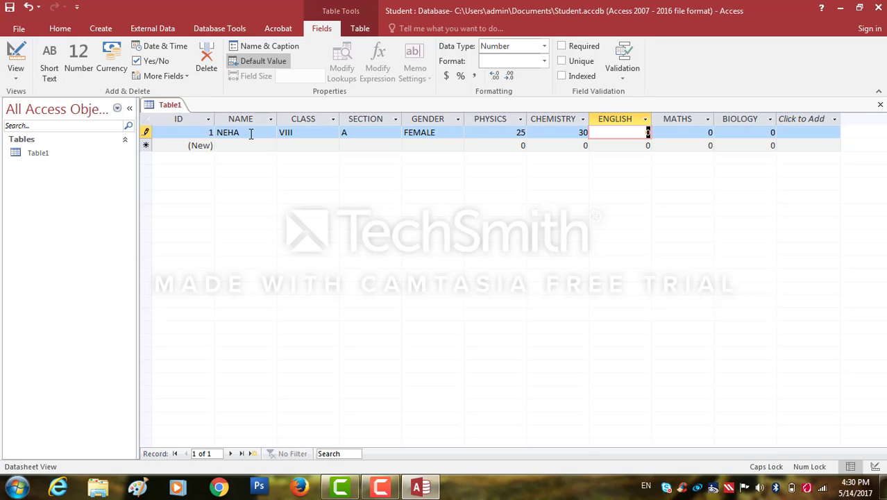
pyautogui.write('30')
pyautogui.press('Tab')
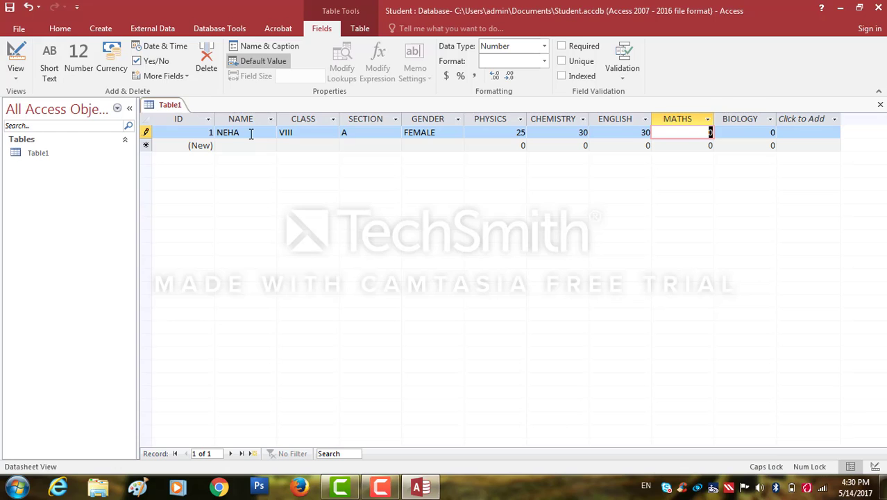
pyautogui.write('25')
pyautogui.press('Tab')
pyautogui.write('27')
pyautogui.press('Down')
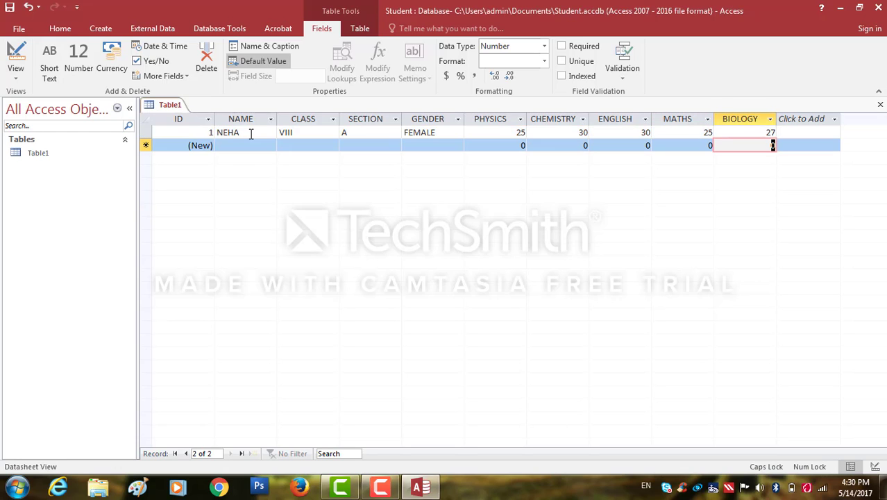
# In the second record, enter Biology 25, the student's name, class VIII, section B and gender MALE
pyautogui.write('25')
pyautogui.click(247, 145)
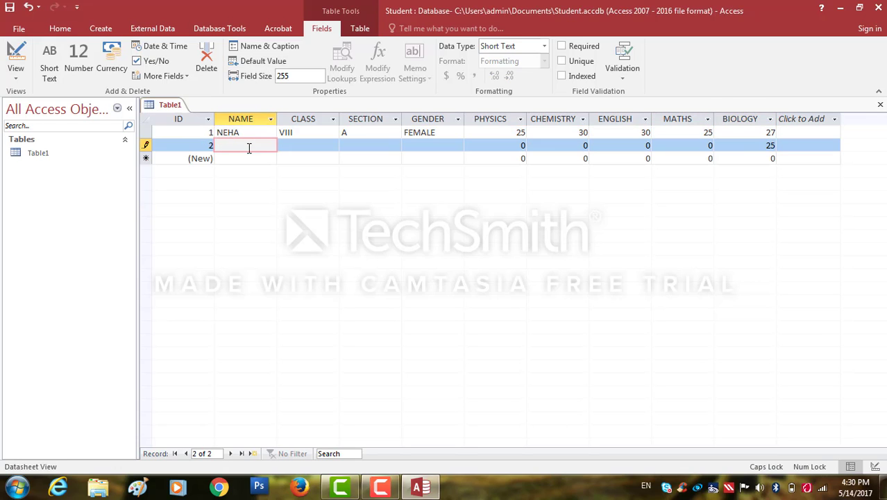
pyautogui.write('DEEPAK')
pyautogui.press('Tab')
pyautogui.write('VIII')
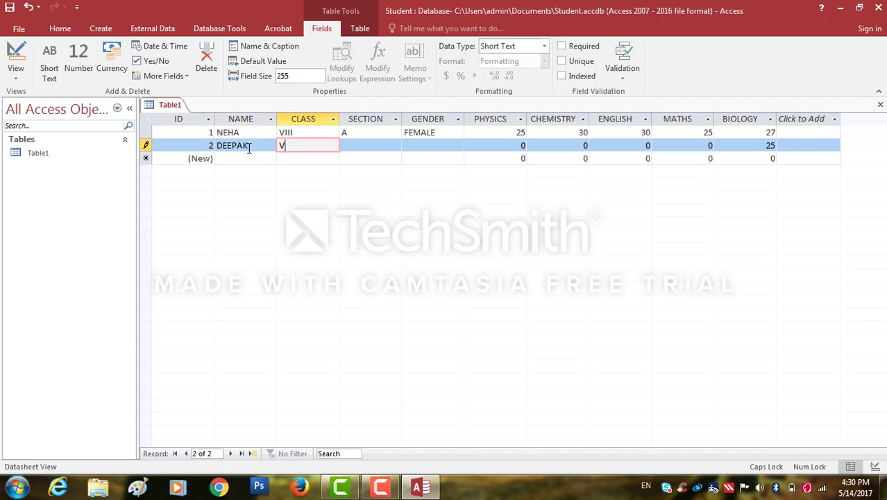
pyautogui.press('Tab')
pyautogui.write('B')
pyautogui.press('Tab')
pyautogui.write('MALE')
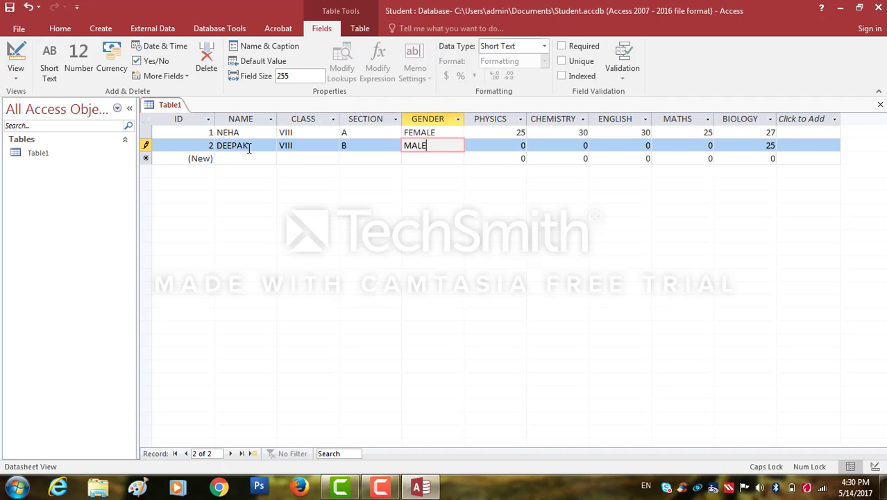
# Fill in the second record's marks: Physics 32, Chemistry 33, English 28 and Maths 32
pyautogui.press('Tab')
pyautogui.write('32')
pyautogui.press('Tab')
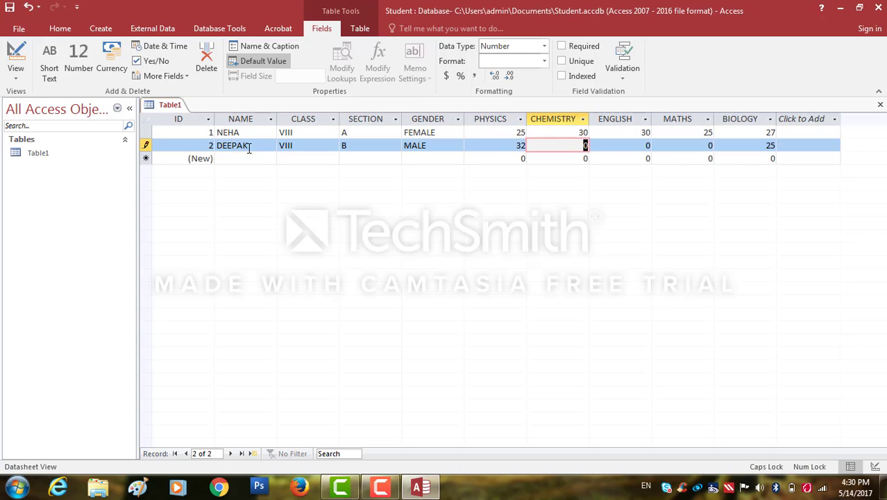
pyautogui.write('33')
pyautogui.press('Tab')
pyautogui.write('28')
pyautogui.press('Tab')
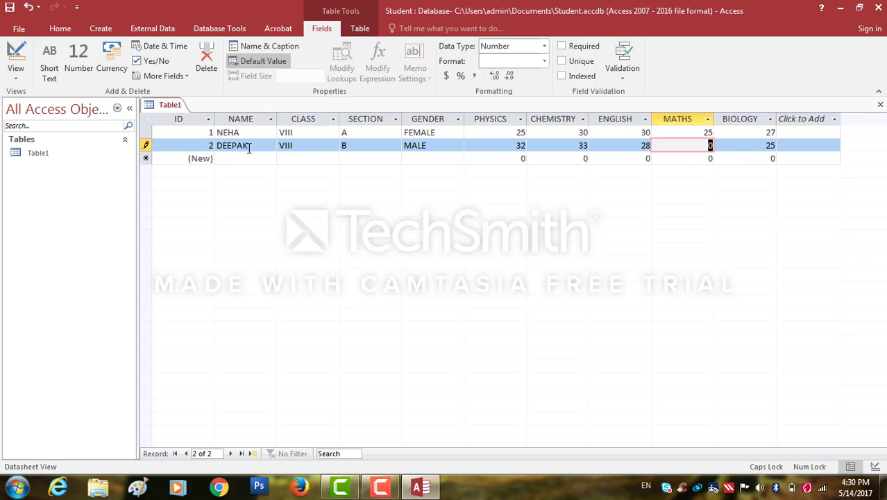
pyautogui.write('32')
pyautogui.press('Down')
# In the third record, enter the student's name, class VIII, section A and gender MALE
pyautogui.press('Left')
pyautogui.press('Left')
pyautogui.press('Left')
pyautogui.press('Left')
pyautogui.press('Left')
pyautogui.press('Left')
pyautogui.press('Left')
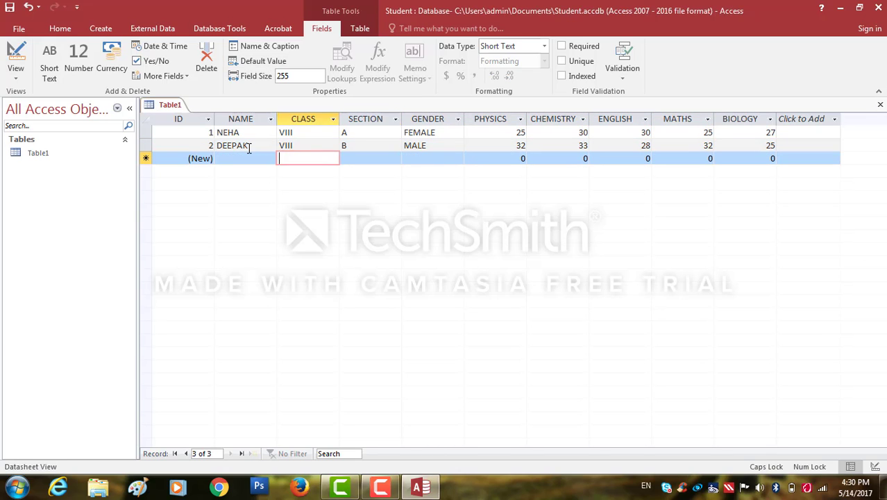
pyautogui.write('HARI')
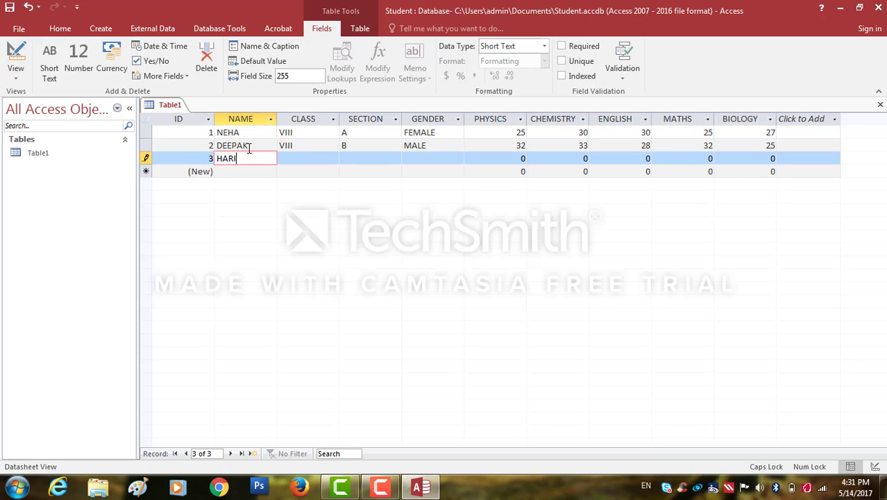
pyautogui.press('Tab')
pyautogui.write('VIII')
pyautogui.press('Tab')
pyautogui.write('A')
pyautogui.press('Tab')
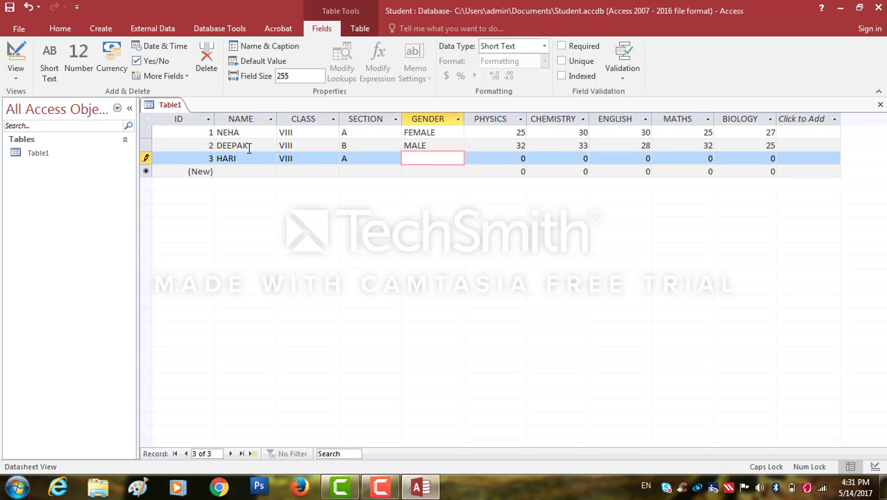
pyautogui.write('MALE')
# Fill in the third record's marks: Physics 30, Chemistry 30, English 28, Maths 28 and Biology 32
pyautogui.press('Tab')
pyautogui.write('30')
pyautogui.press('Tab')
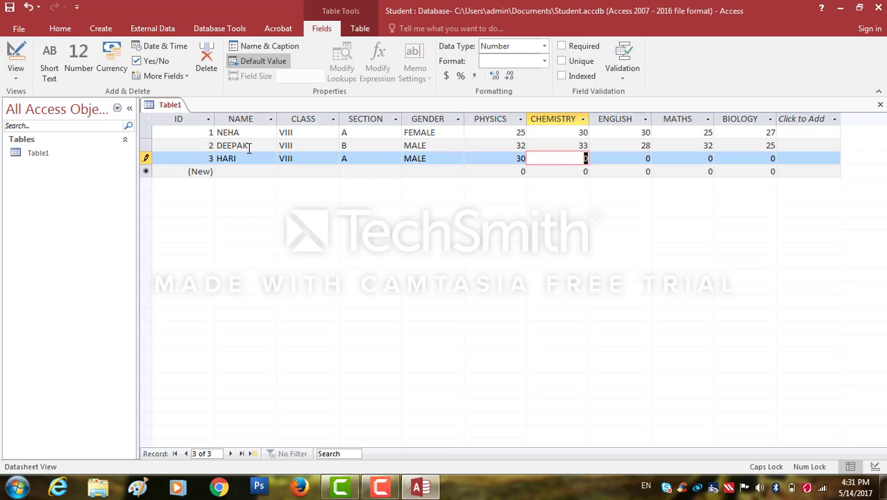
pyautogui.write('30')
pyautogui.press('Tab')
pyautogui.write('28')
pyautogui.press('Tab')
pyautogui.write('28')
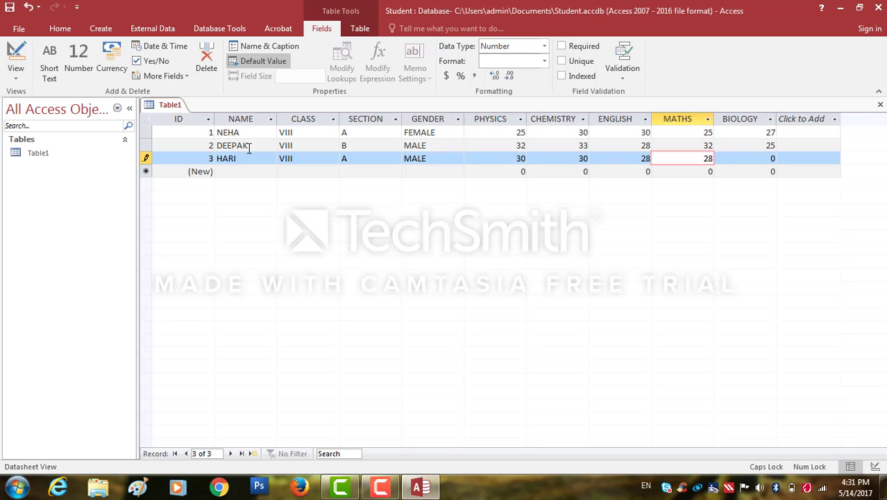
pyautogui.press('Tab')
pyautogui.write('32')
pyautogui.press('Down')
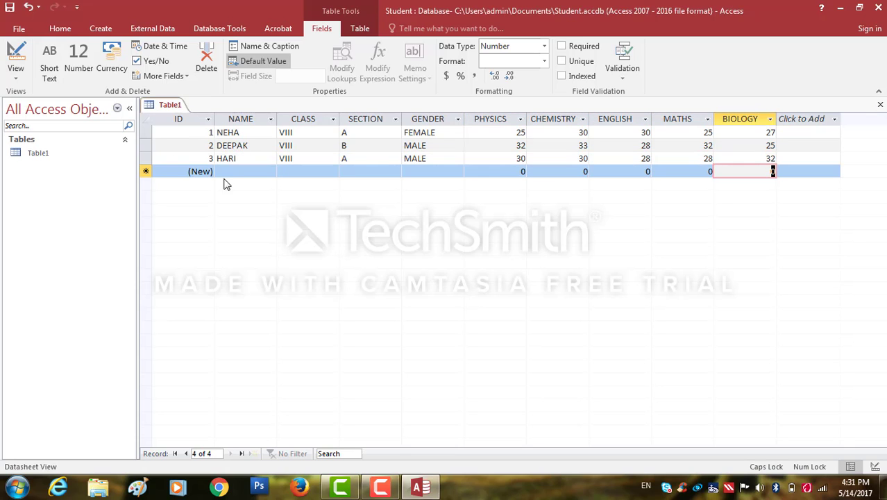
# In the fourth record, enter the student's name, class VIII, section B and gender FEMALE
pyautogui.click(230, 170)
pyautogui.write('MEGHA')
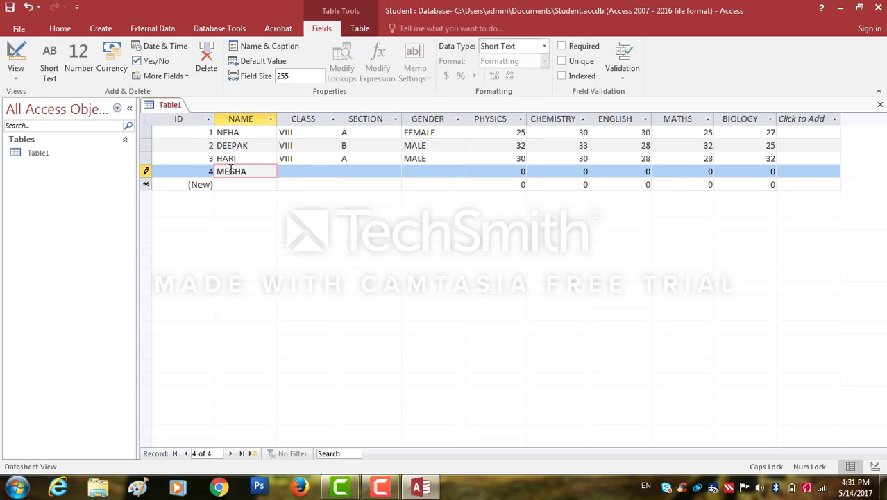
pyautogui.press('Tab')
pyautogui.write('VIII')
pyautogui.press('Tab')
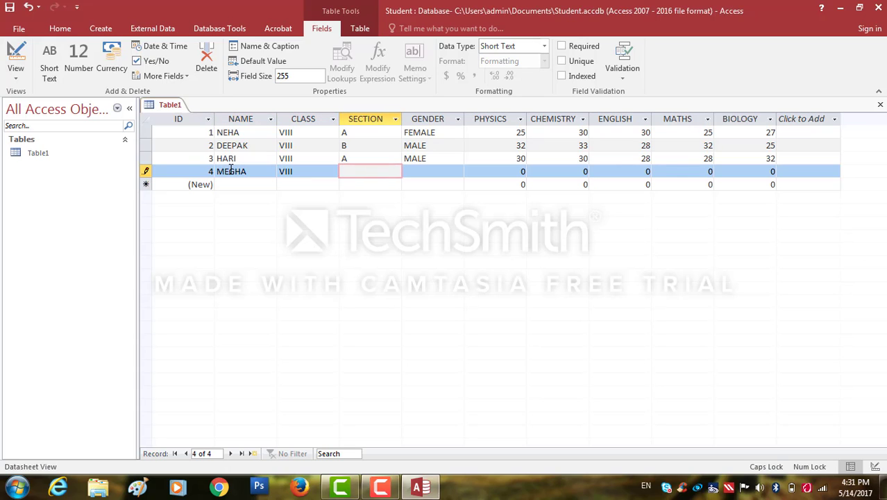
pyautogui.write('B')
pyautogui.press('Tab')
pyautogui.write('FEMALE')
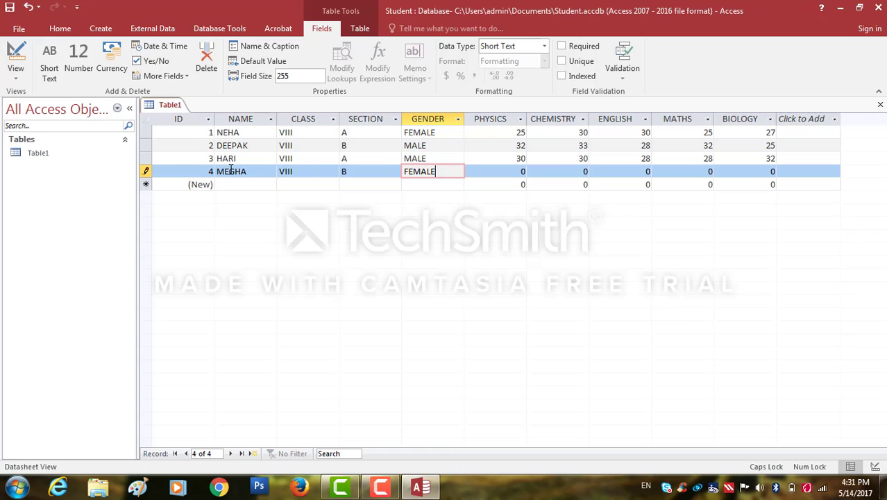
# Fill in the fourth record's marks: Physics 32, Chemistry 30, English 27, Maths 27 and Biology 28
pyautogui.press('Tab')
pyautogui.write('32')
pyautogui.press('Tab')
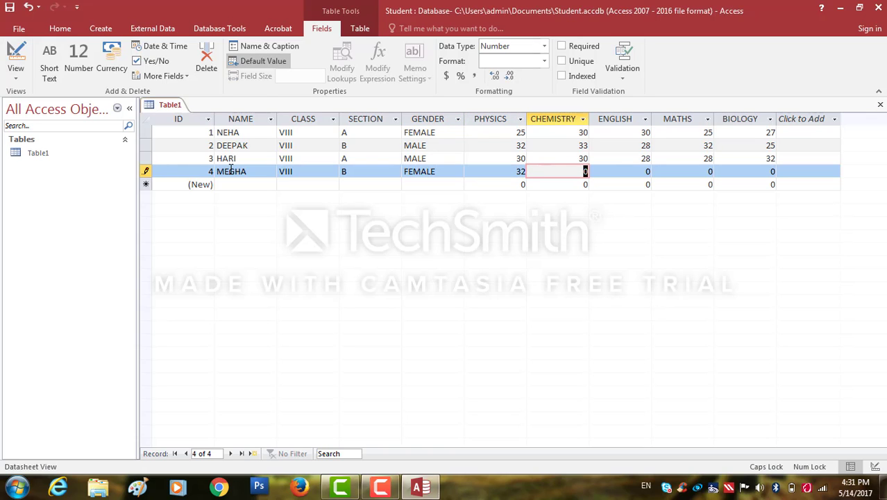
pyautogui.write('30')
pyautogui.press('Tab')
pyautogui.write('27')
pyautogui.press('Tab')
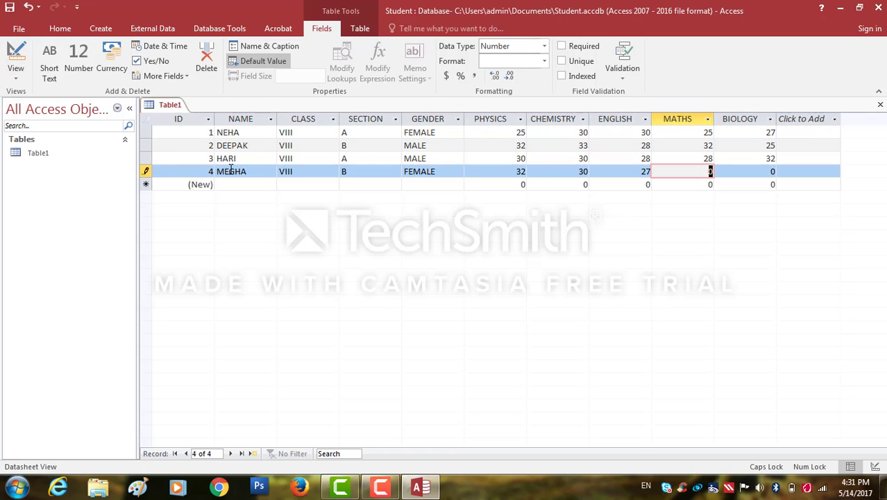
pyautogui.write('27')
pyautogui.press('Tab')
pyautogui.write('28')
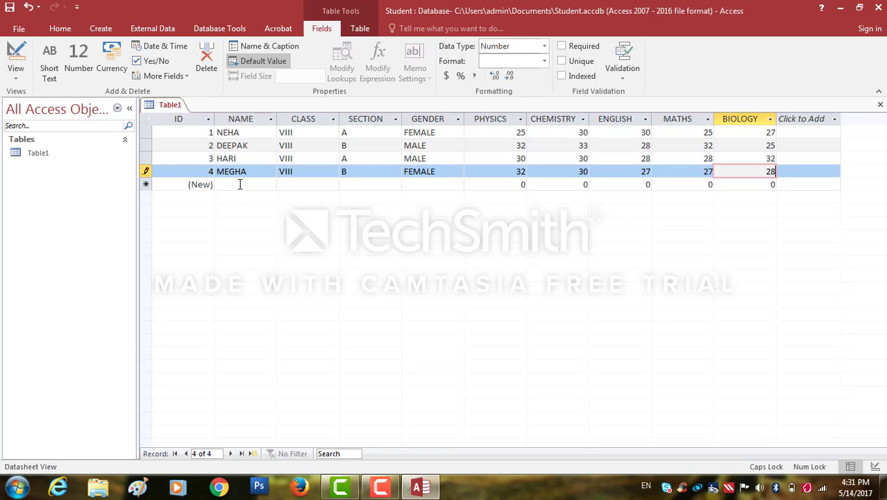
# In the fifth record, enter the student's name, class VIII, section A and gender FEMALE
pyautogui.click(242, 184)
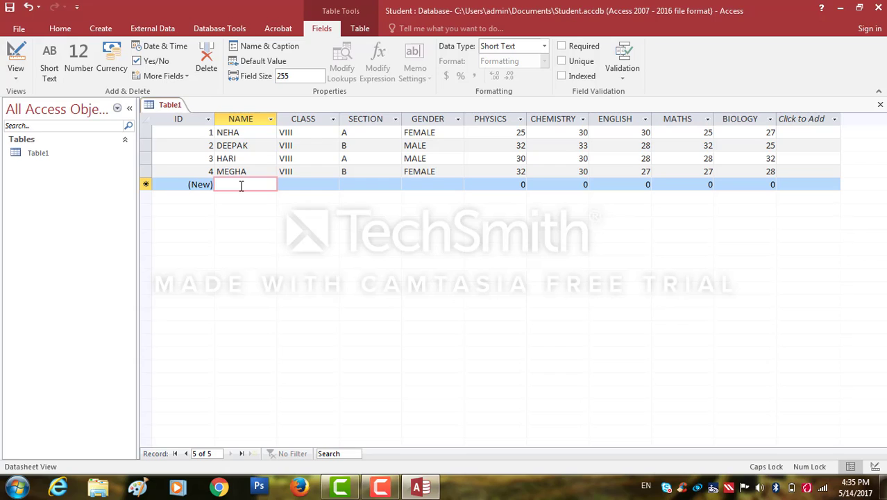
pyautogui.write('RITU')
pyautogui.press('Tab')
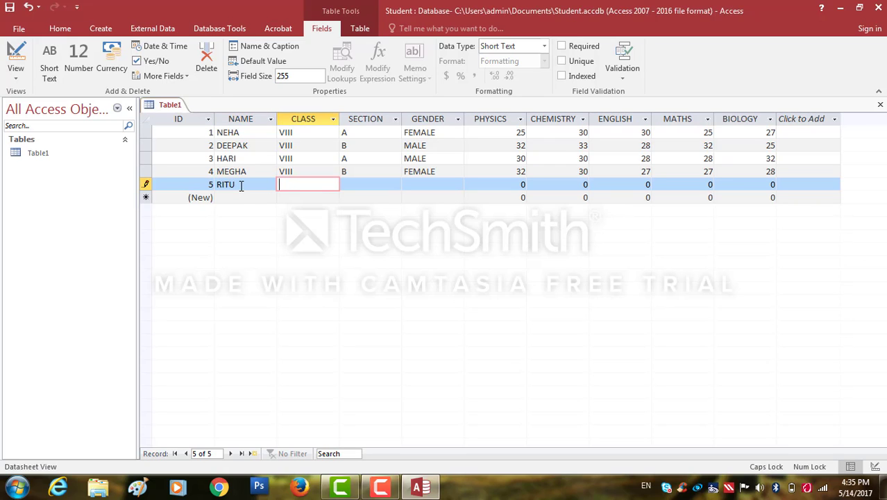
pyautogui.write('VIII')
pyautogui.press('Tab')
pyautogui.write('AA')
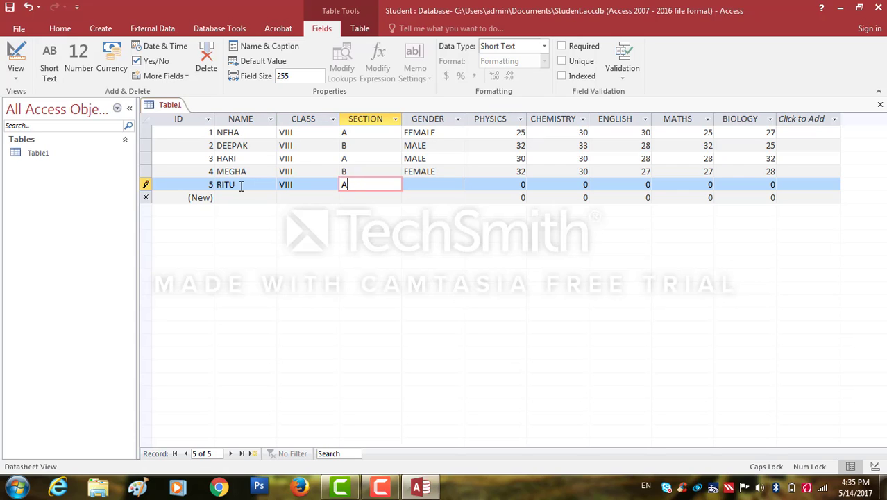
pyautogui.press('Tab')
pyautogui.write('FEMALE')
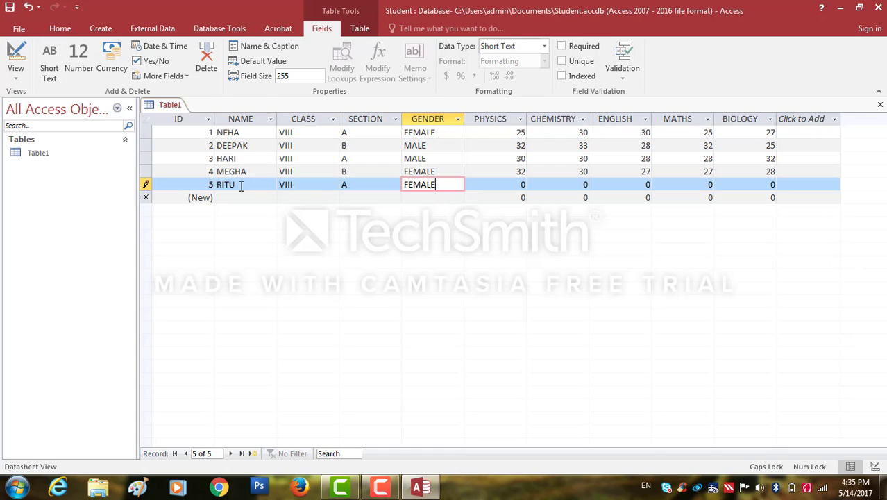
# Fill in the fifth record's marks: Physics 30, Chemistry 31, English 28, Maths 29 and Biology 30
pyautogui.press('Tab')
pyautogui.write('30')
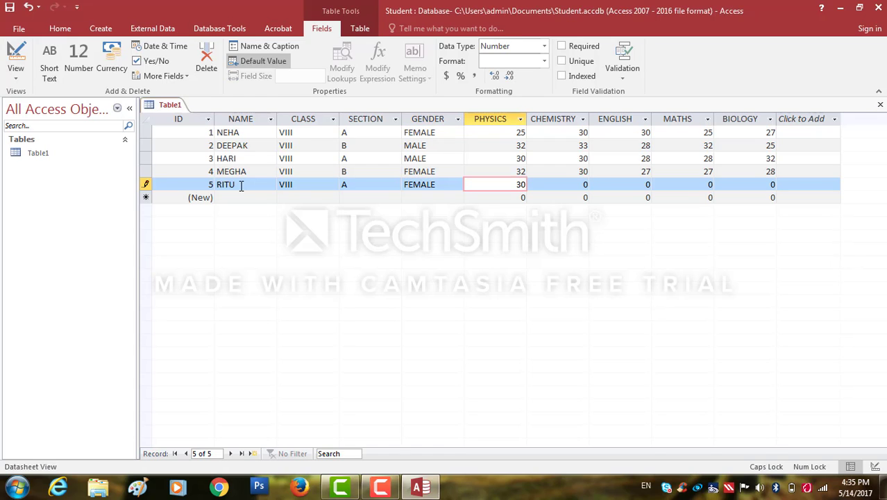
pyautogui.press('Tab')
pyautogui.write('31')
pyautogui.press('Tab')
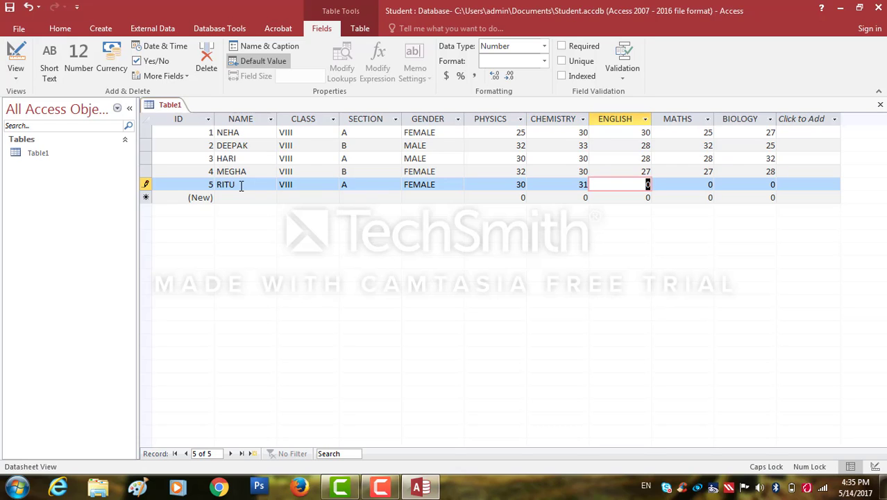
pyautogui.write('28')
pyautogui.press('Tab')
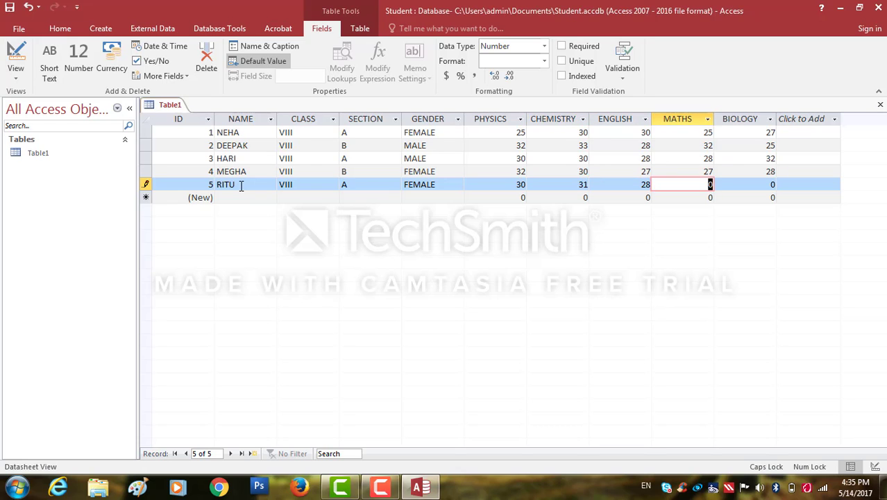
pyautogui.write('29')
pyautogui.press('Tab')
pyautogui.write('30')
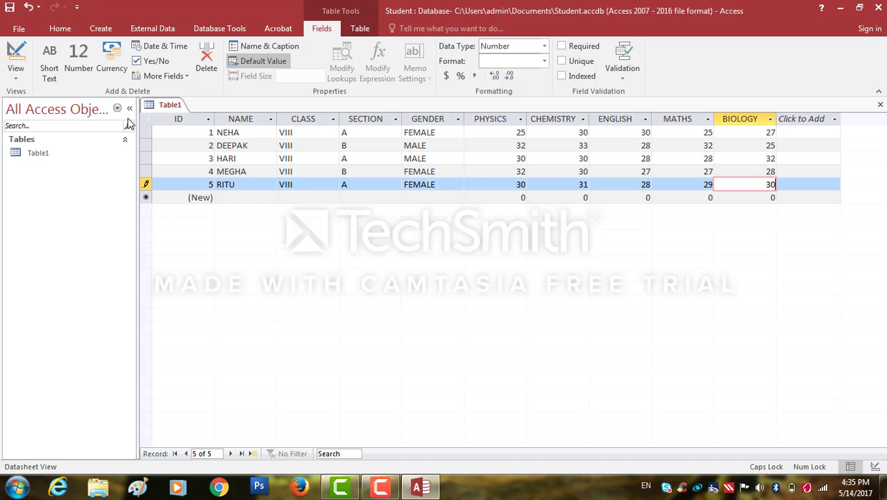
# Save the table under the name STUDENT1
pyautogui.click(18, 29)
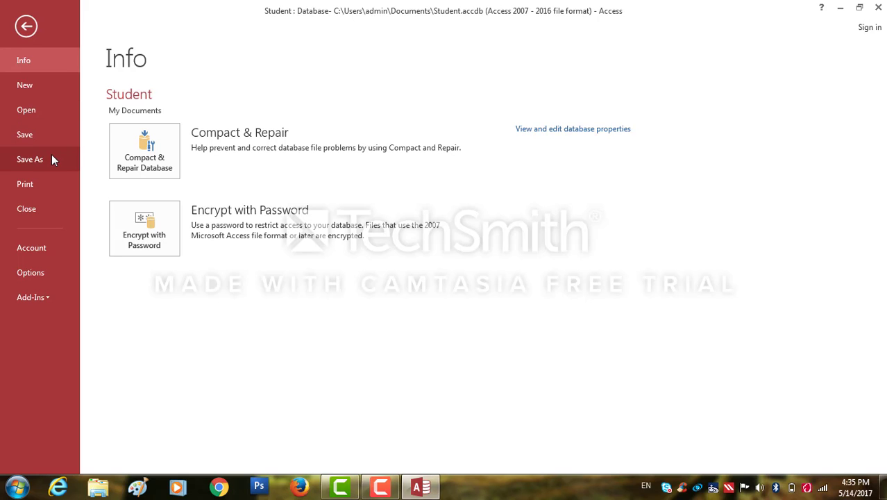
pyautogui.click(24, 135)
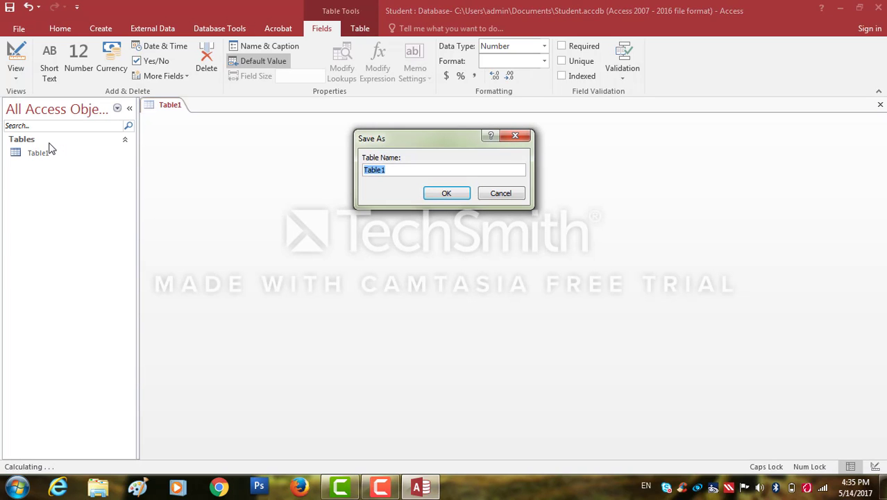
pyautogui.write('STUDENT1')
pyautogui.press('Return')
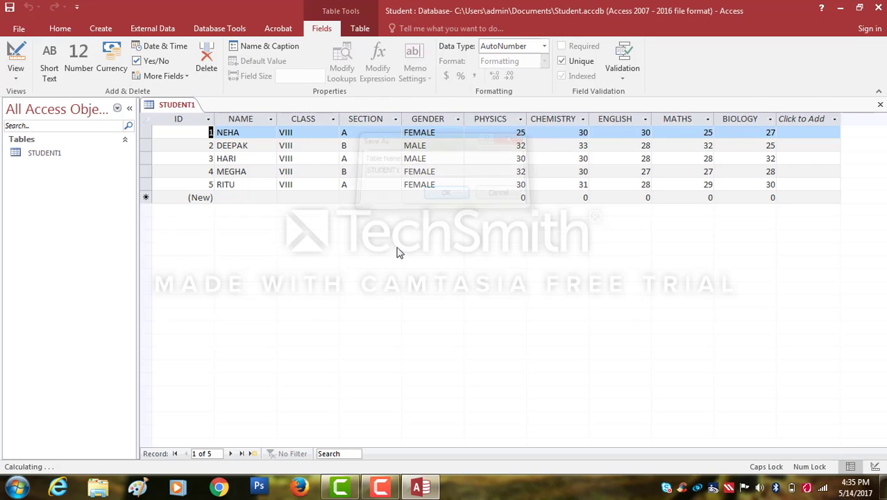
# Create a query in design view based on the STUDENT1 table and enlarge its field list to show all fields
pyautogui.click(69, 158)
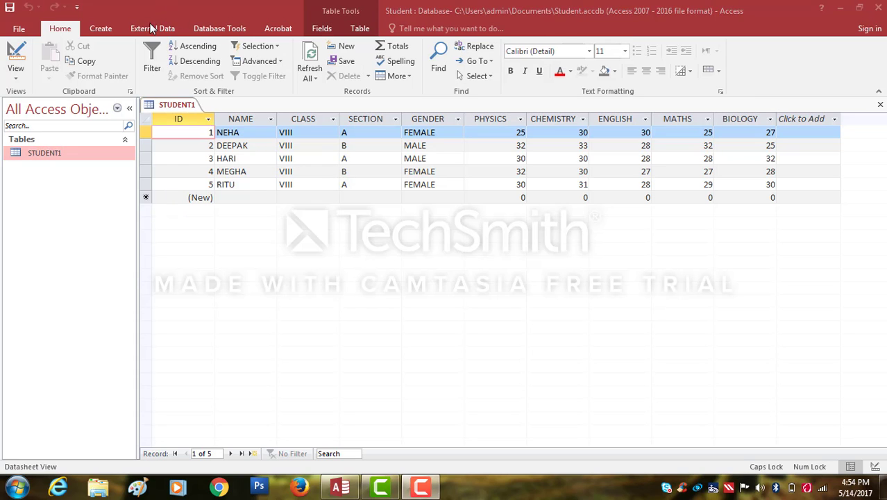
pyautogui.click(108, 33)
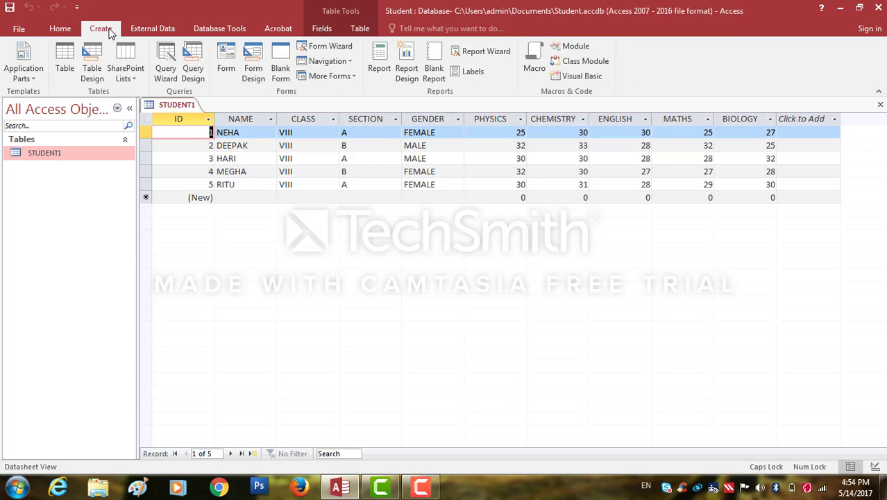
pyautogui.click(188, 76)
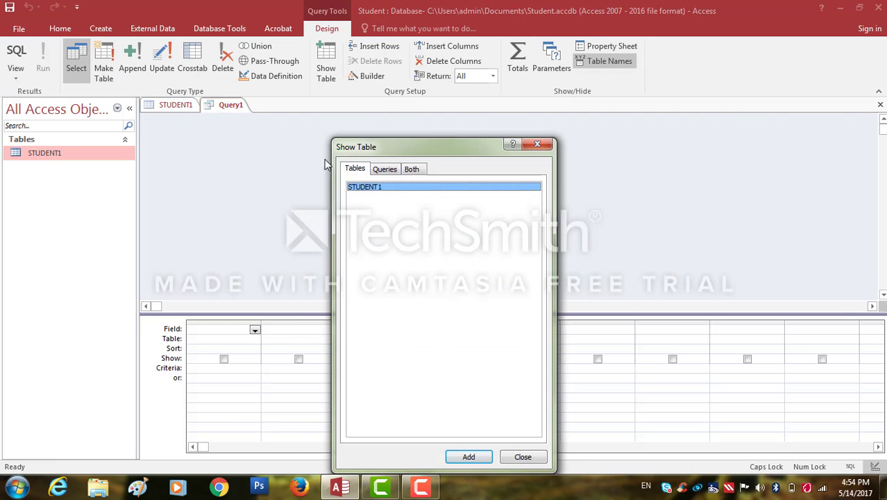
pyautogui.click(469, 456)
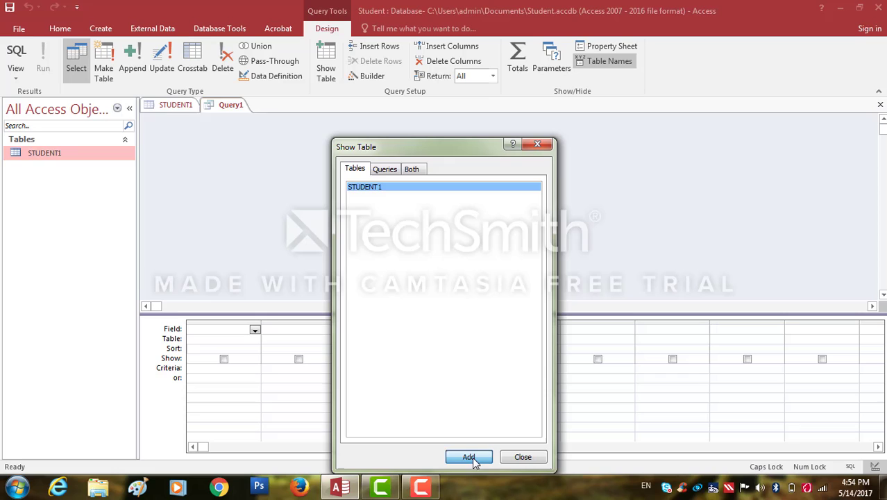
pyautogui.click(530, 146)
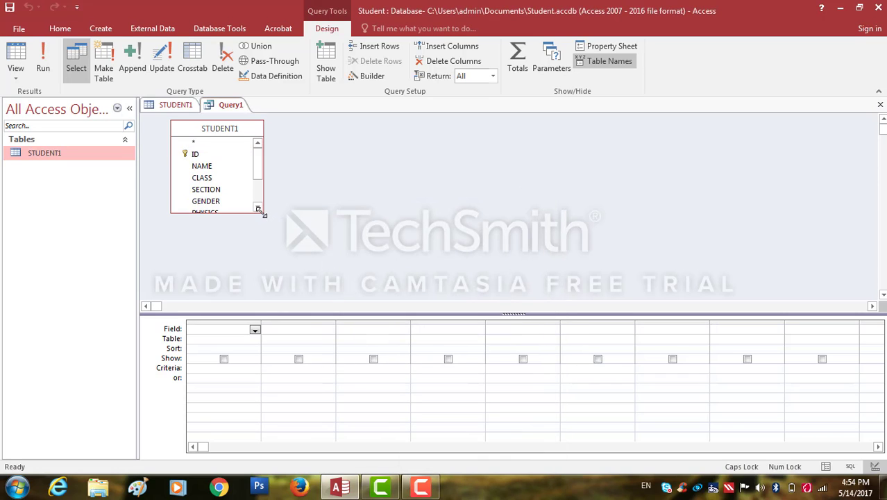
pyautogui.moveTo(263, 215); pyautogui.dragTo(284, 279)
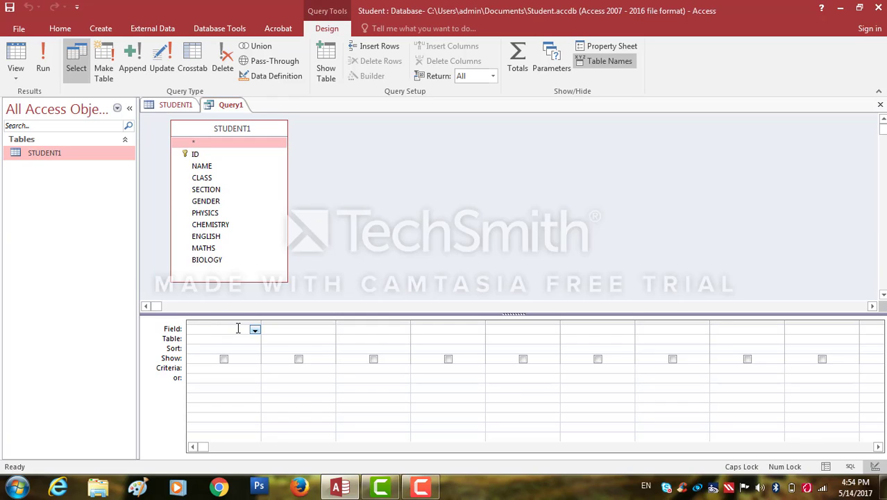
# Add the ID and NAME fields of STUDENT1 to the first two columns of the query grid
pyautogui.click(222, 154)
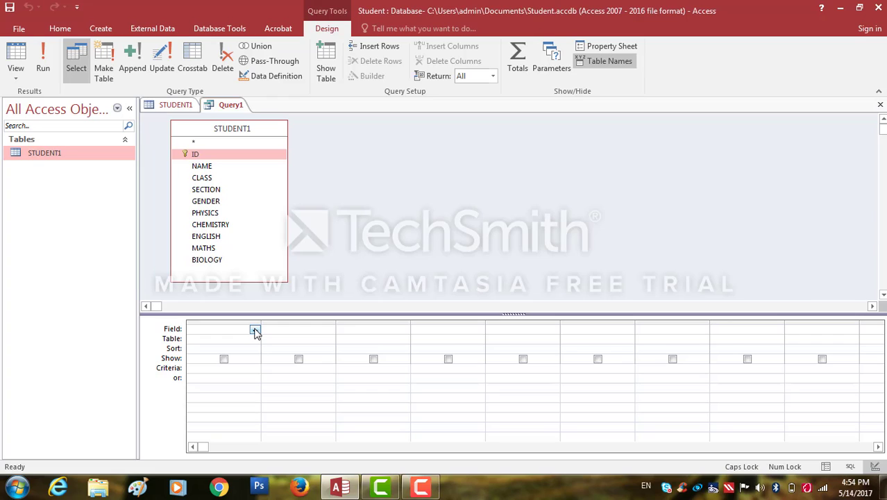
pyautogui.click(255, 331)
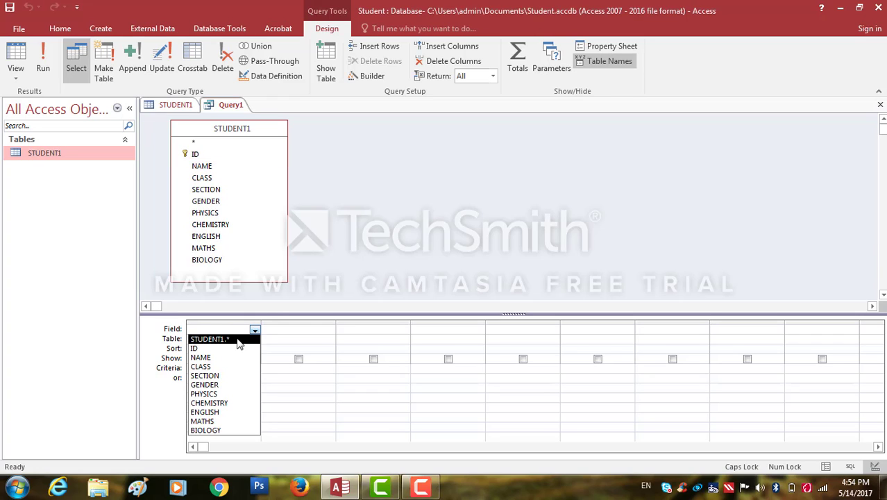
pyautogui.click(238, 348)
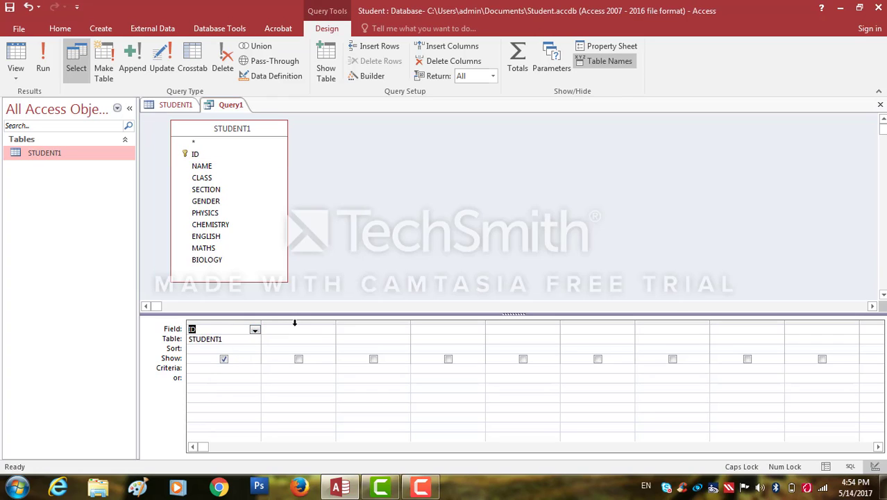
pyautogui.click(294, 327)
pyautogui.click(211, 167)
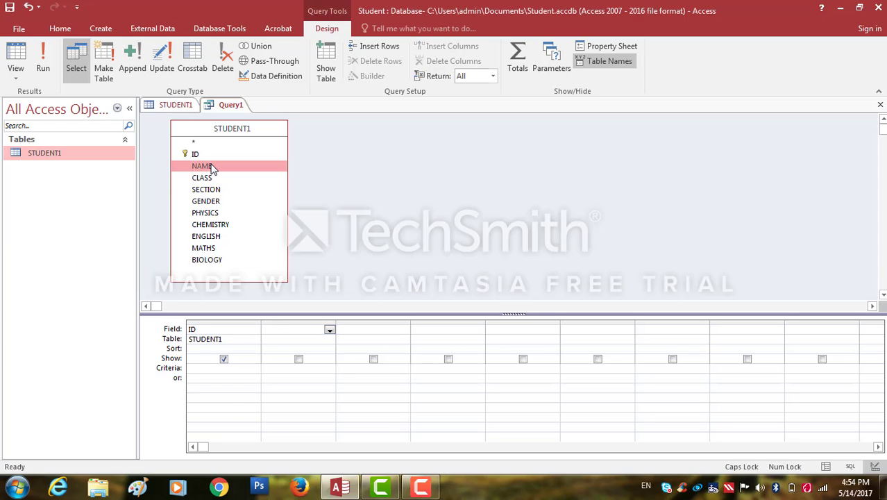
pyautogui.moveTo(211, 167); pyautogui.dragTo(309, 337)
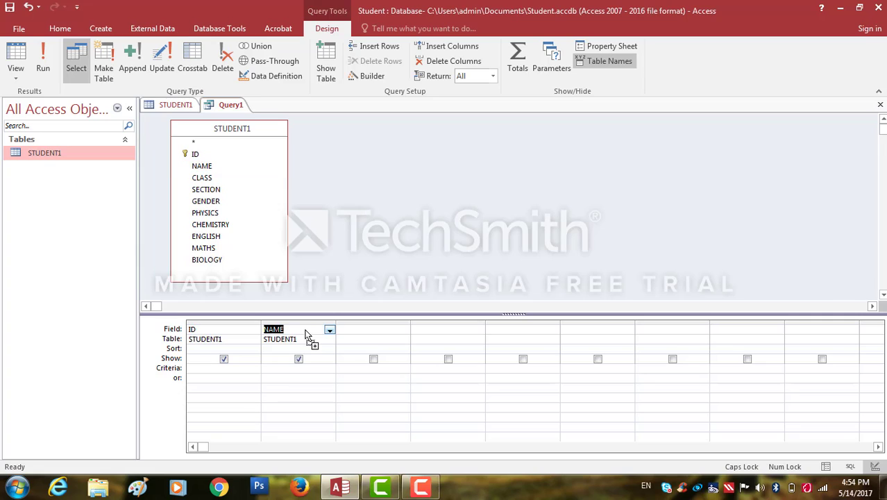
# Add the CLASS, SECTION and GENDER fields to the third, fourth and fifth columns of the query grid
pyautogui.click(204, 179)
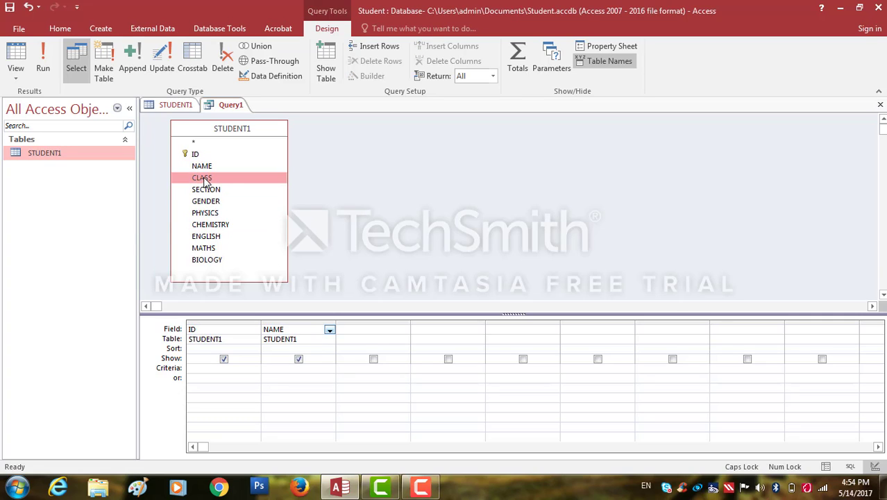
pyautogui.click(370, 331)
pyautogui.click(401, 331)
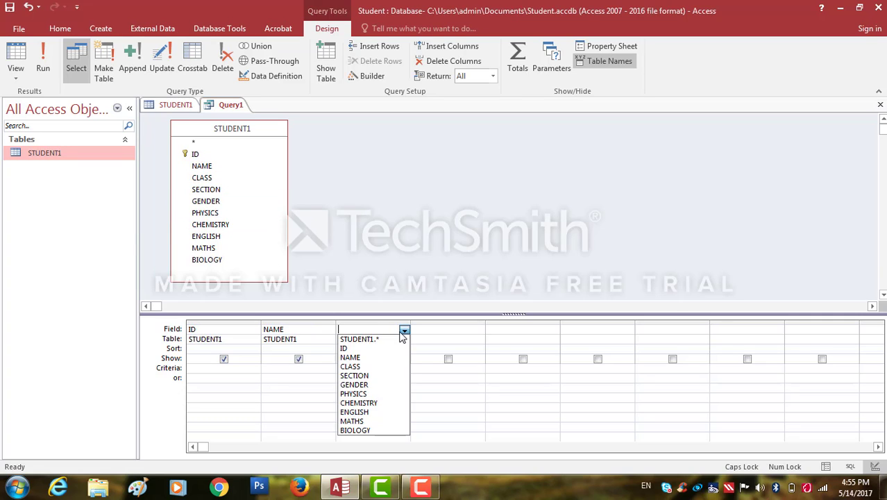
pyautogui.click(384, 367)
pyautogui.click(471, 332)
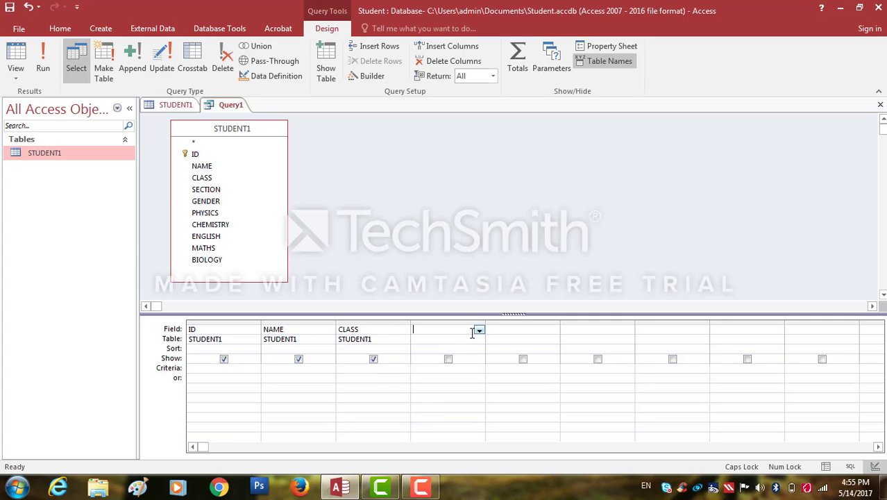
pyautogui.click(478, 331)
pyautogui.click(455, 379)
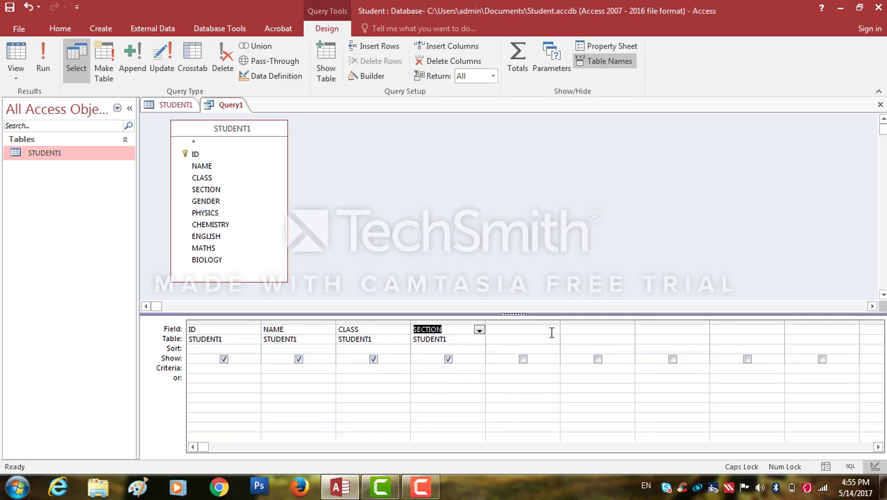
pyautogui.click(553, 330)
pyautogui.click(519, 384)
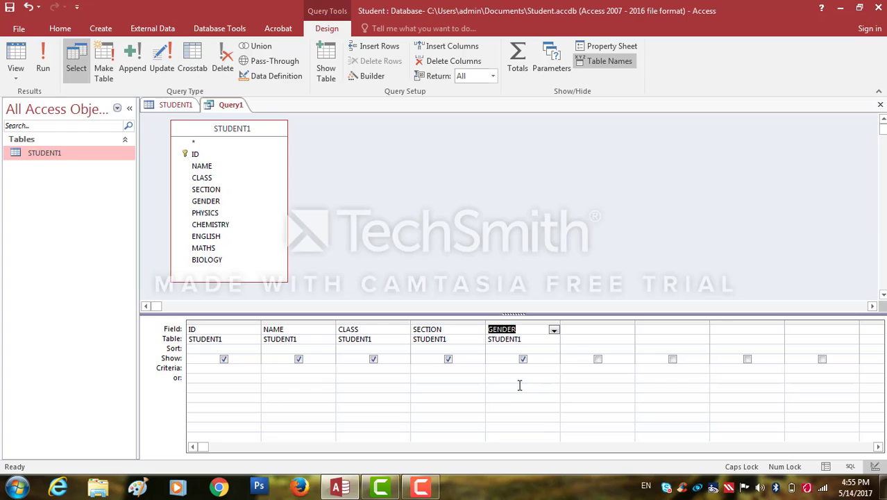
# Add the PHYSICS, CHEMISTRY and ENGLISH fields to the next three empty columns of the query grid
pyautogui.click(589, 329)
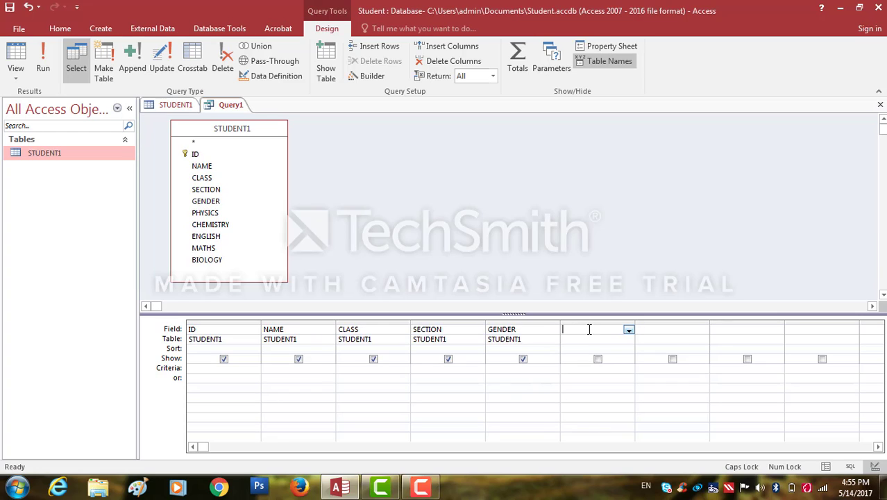
pyautogui.click(629, 330)
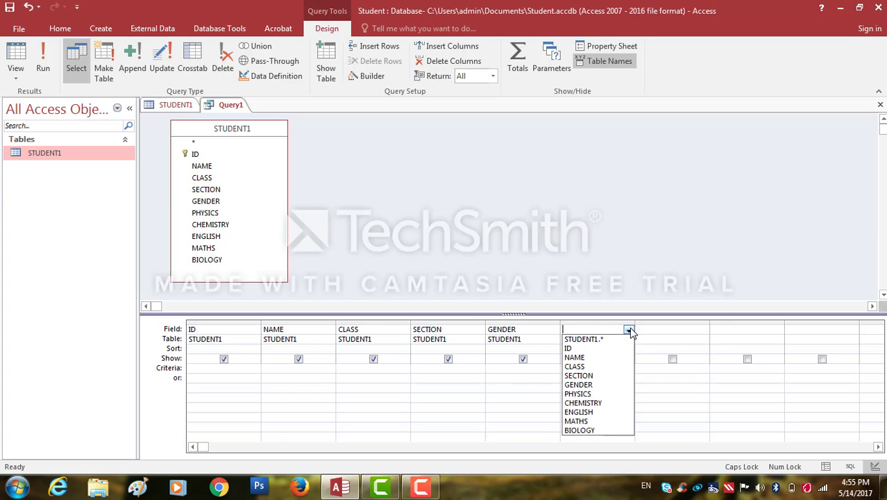
pyautogui.click(610, 394)
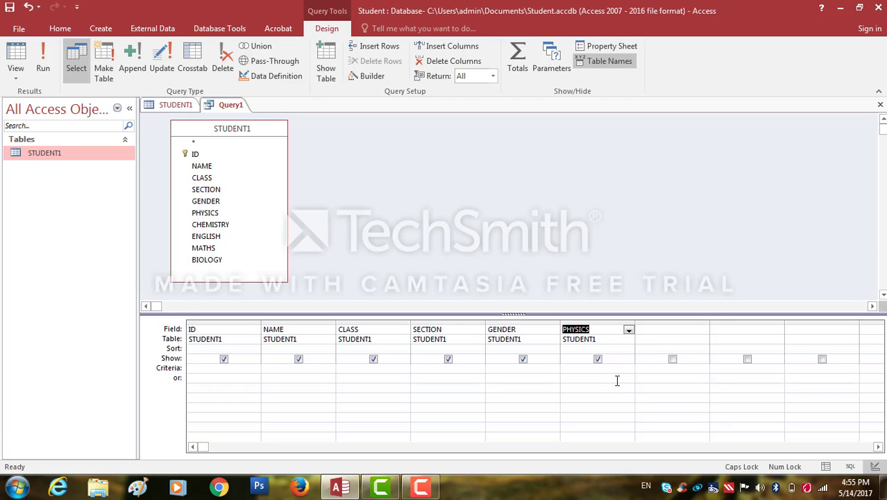
pyautogui.click(658, 330)
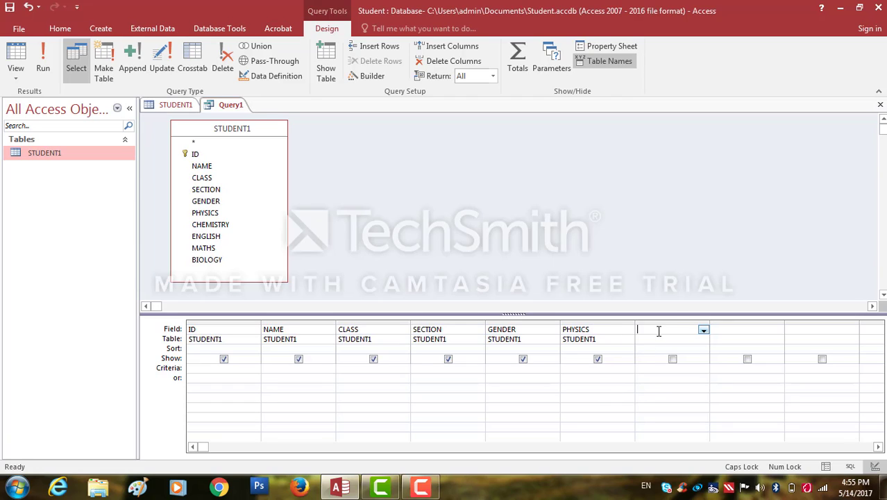
pyautogui.click(703, 330)
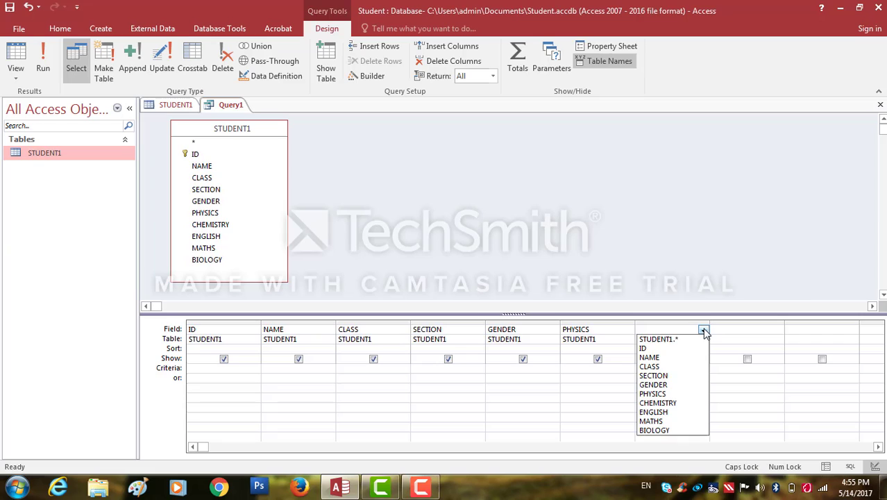
pyautogui.click(674, 404)
pyautogui.click(747, 329)
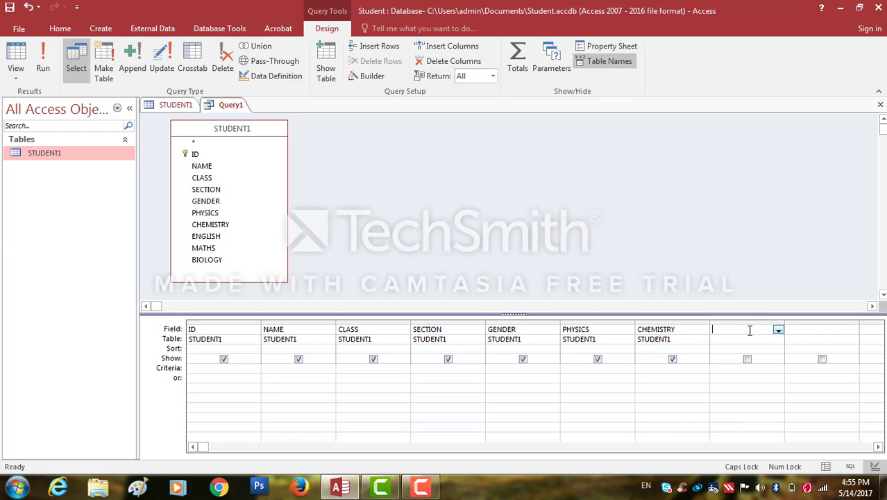
pyautogui.click(778, 330)
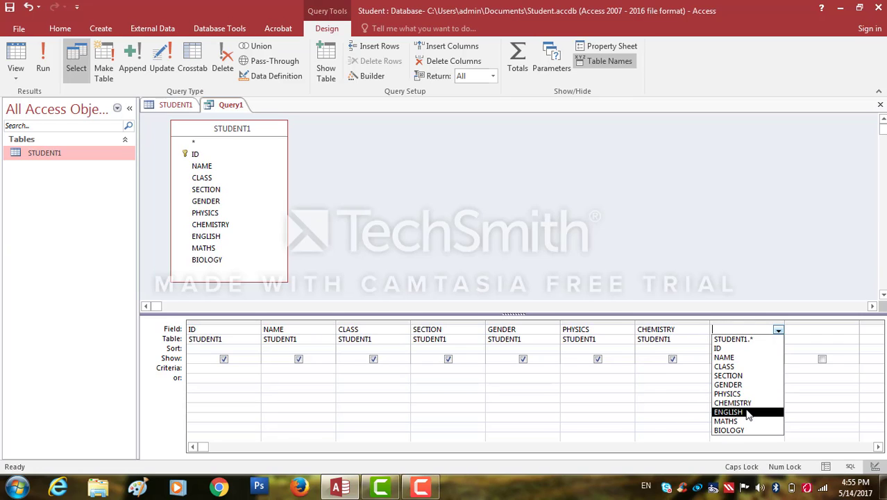
pyautogui.click(763, 410)
# Add the MATHS and BIOLOGY fields to the query grid in the columns following ENGLISH
pyautogui.click(809, 330)
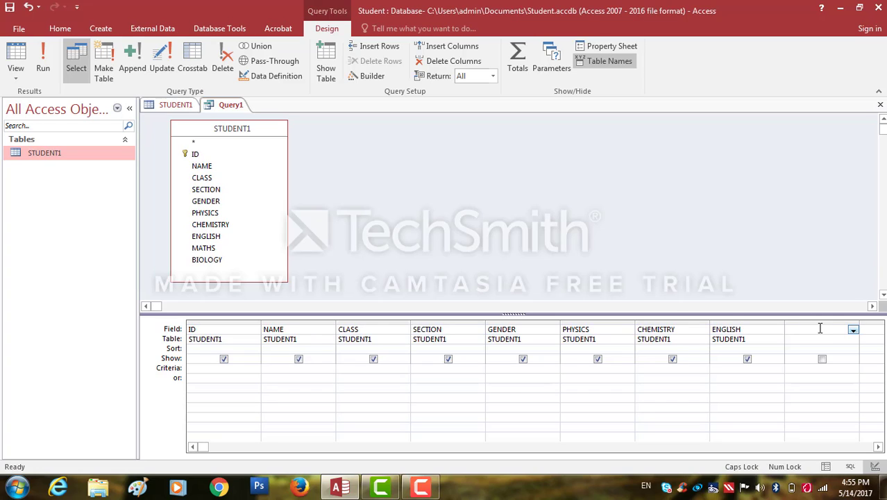
pyautogui.click(853, 331)
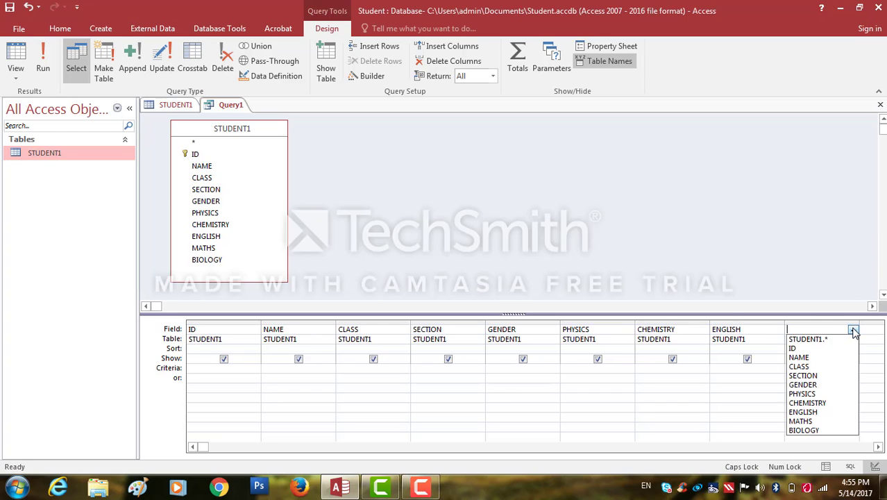
pyautogui.click(824, 421)
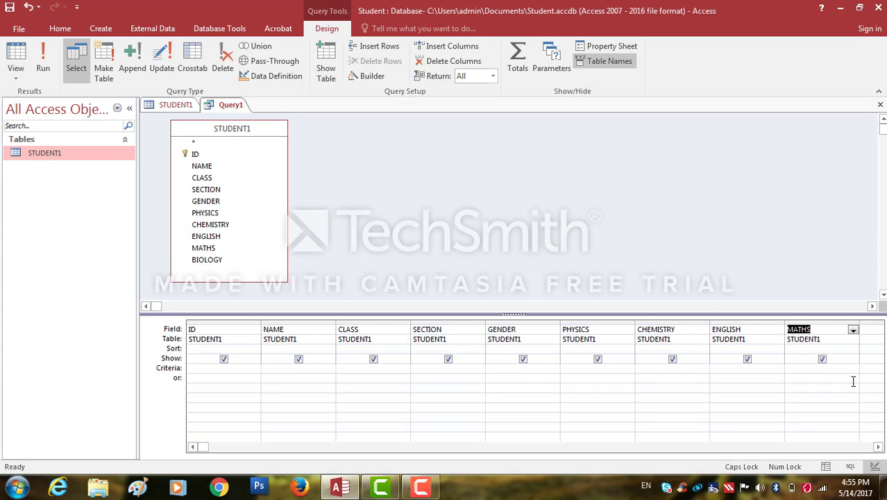
pyautogui.click(870, 338)
pyautogui.click(843, 331)
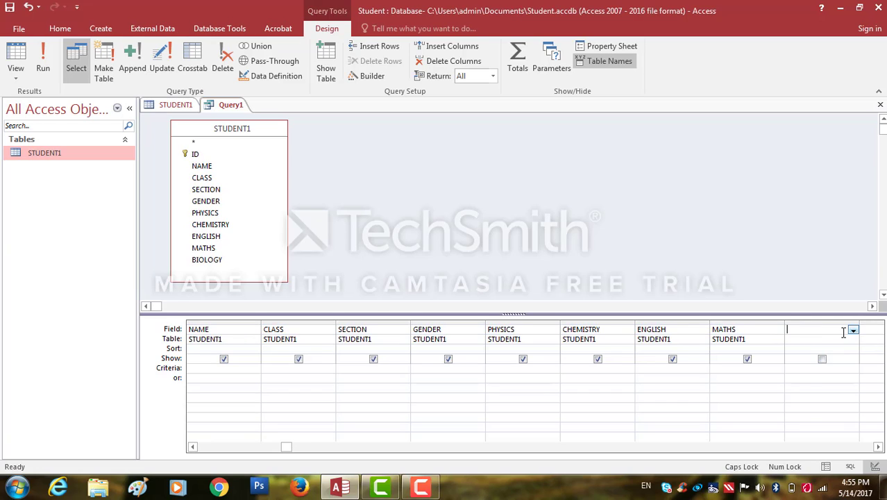
pyautogui.click(853, 330)
pyautogui.click(810, 431)
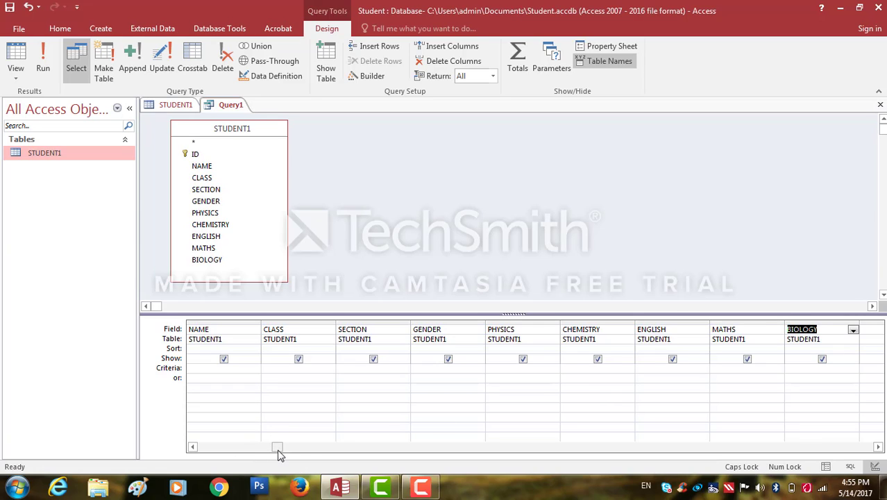
# Set the sort order of the query's ID column to Ascending
pyautogui.click(225, 447)
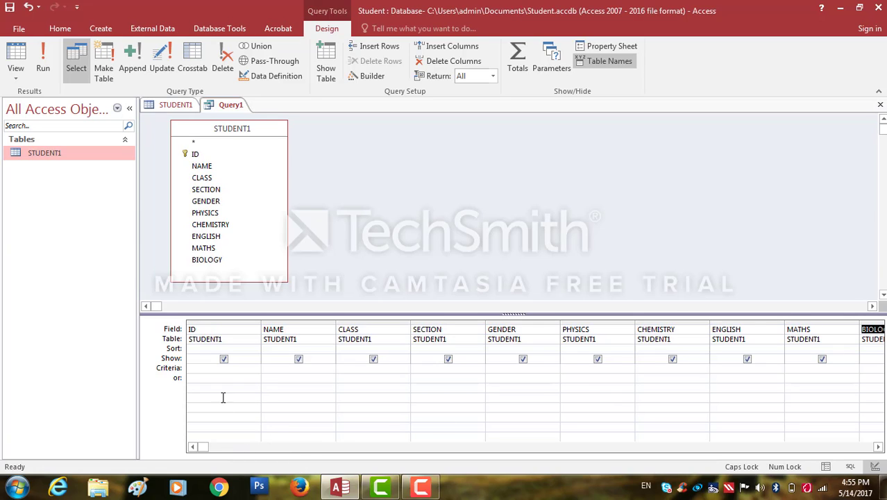
pyautogui.click(232, 347)
pyautogui.click(255, 349)
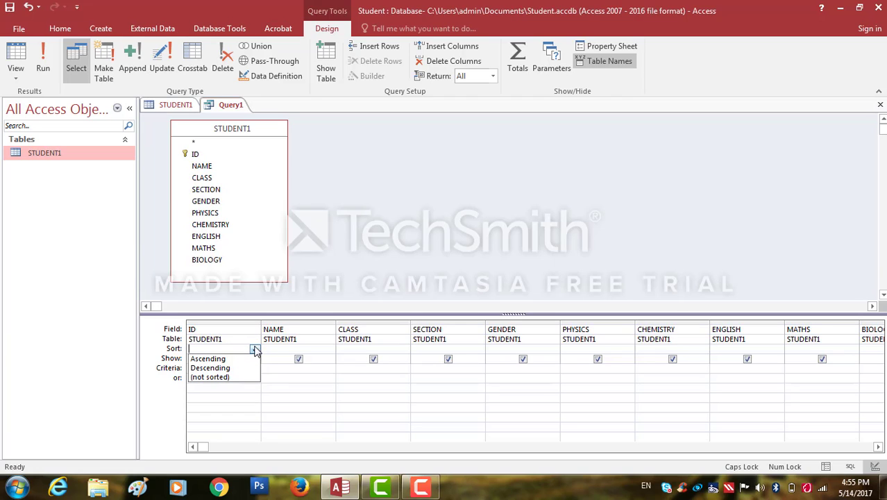
pyautogui.click(248, 359)
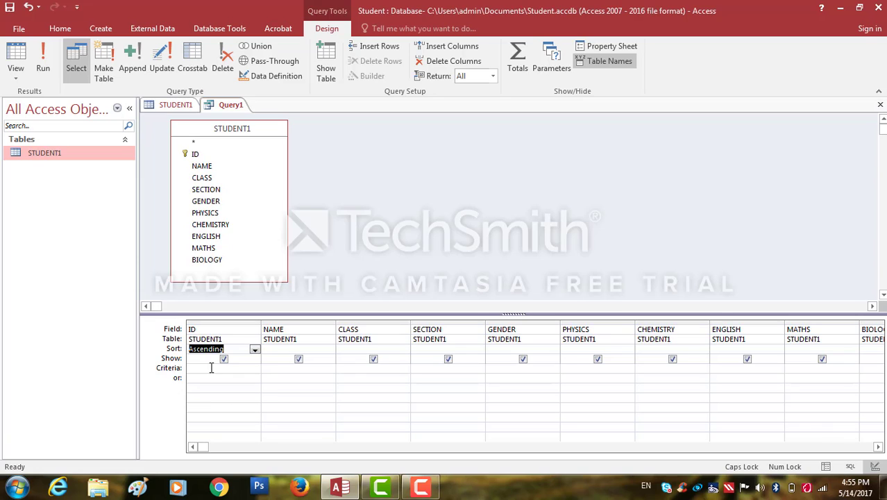
# Set the GENDER column's criteria to "FEMALE" and run the query
pyautogui.click(513, 371)
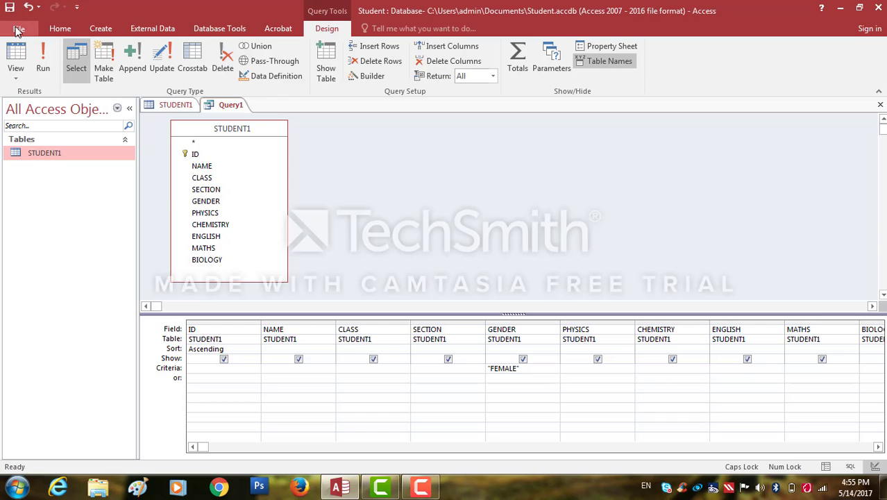
pyautogui.click(41, 66)
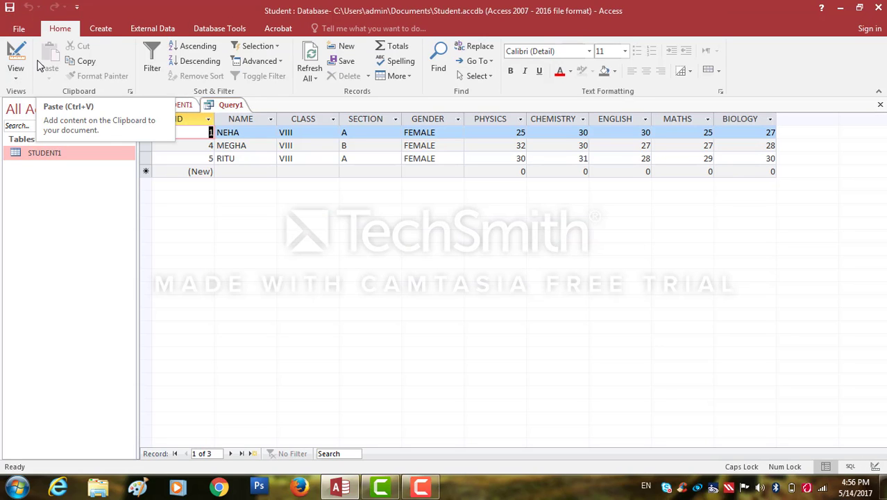